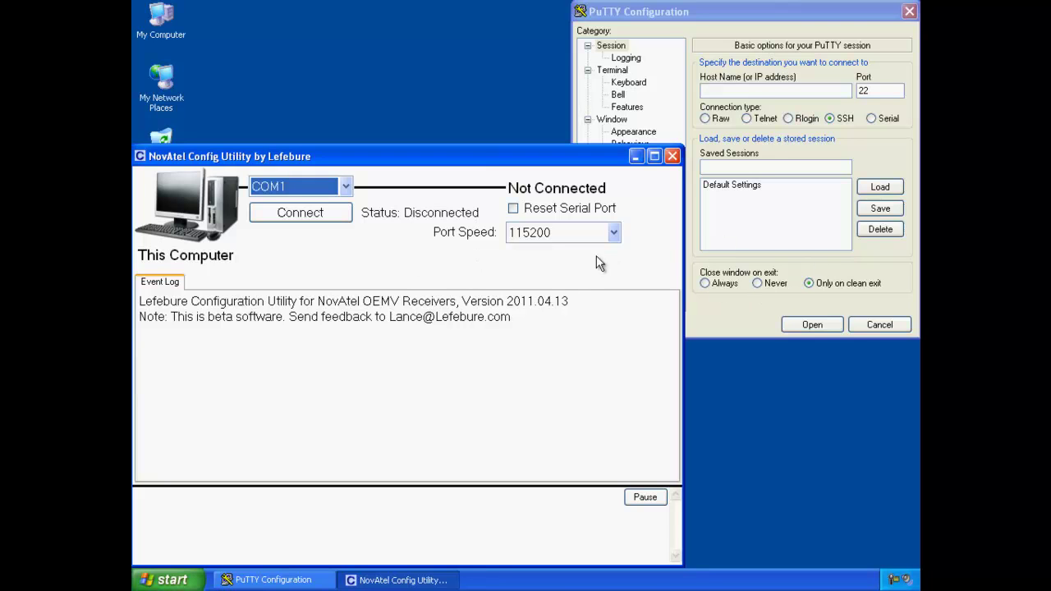
Connect to the receiver on COM1 at a port speed of 57600 with the serial port reset enabled.
{"action": "left_click", "coordinate": [557, 237]}
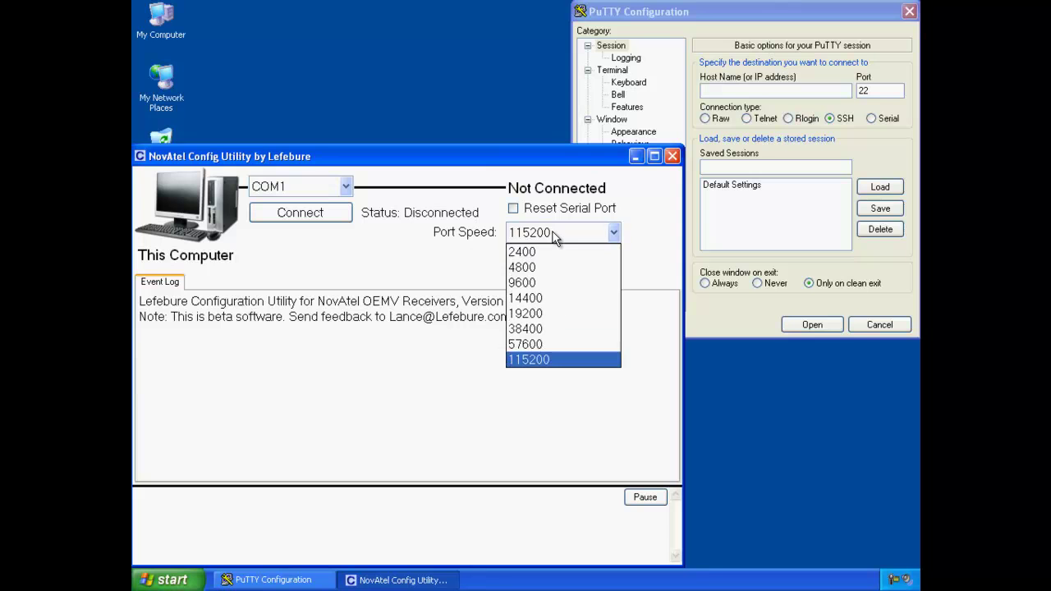
{"action": "left_click", "coordinate": [551, 343]}
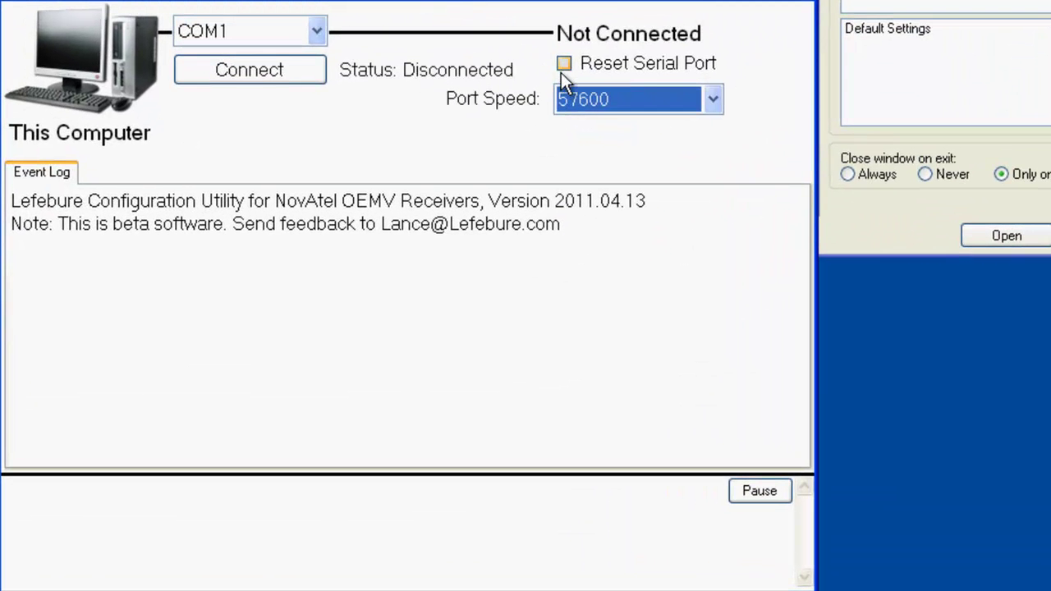
{"action": "left_click", "coordinate": [563, 64]}
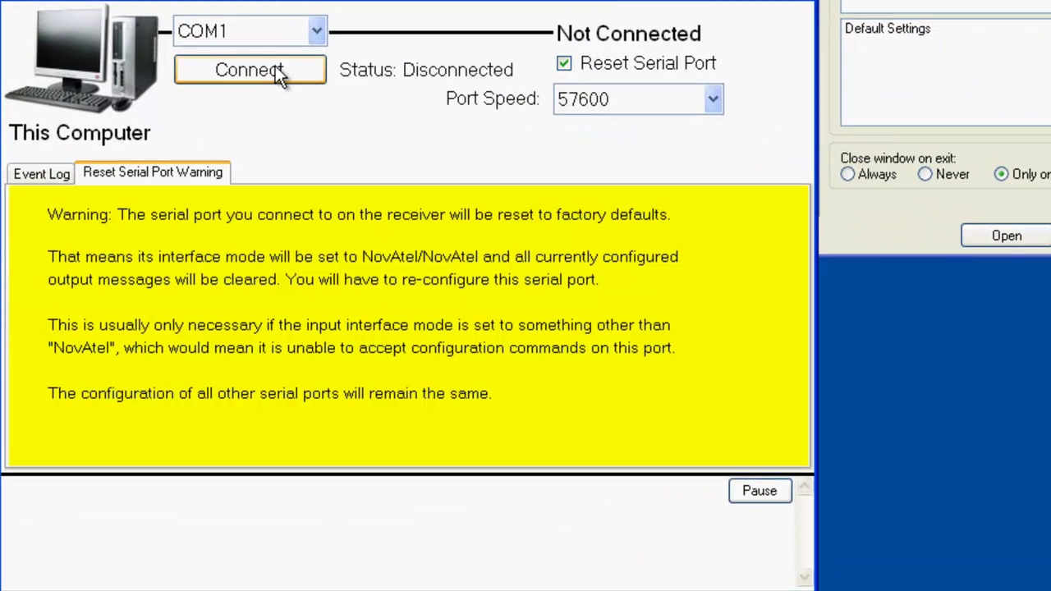
{"action": "left_click", "coordinate": [280, 77]}
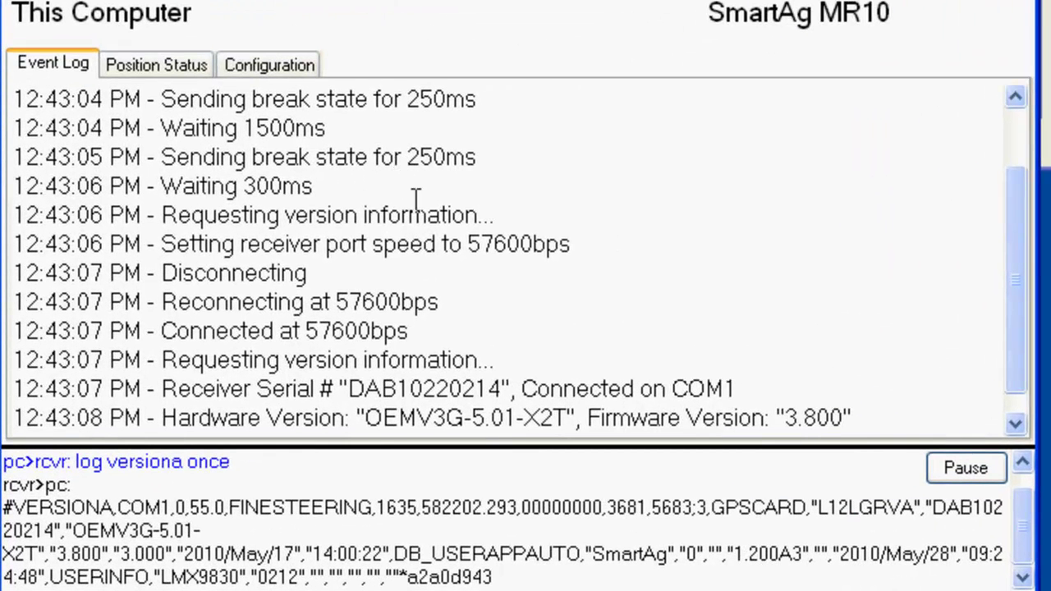
Turn on GGA messages for the receiver's position status.
{"action": "left_click", "coordinate": [173, 68]}
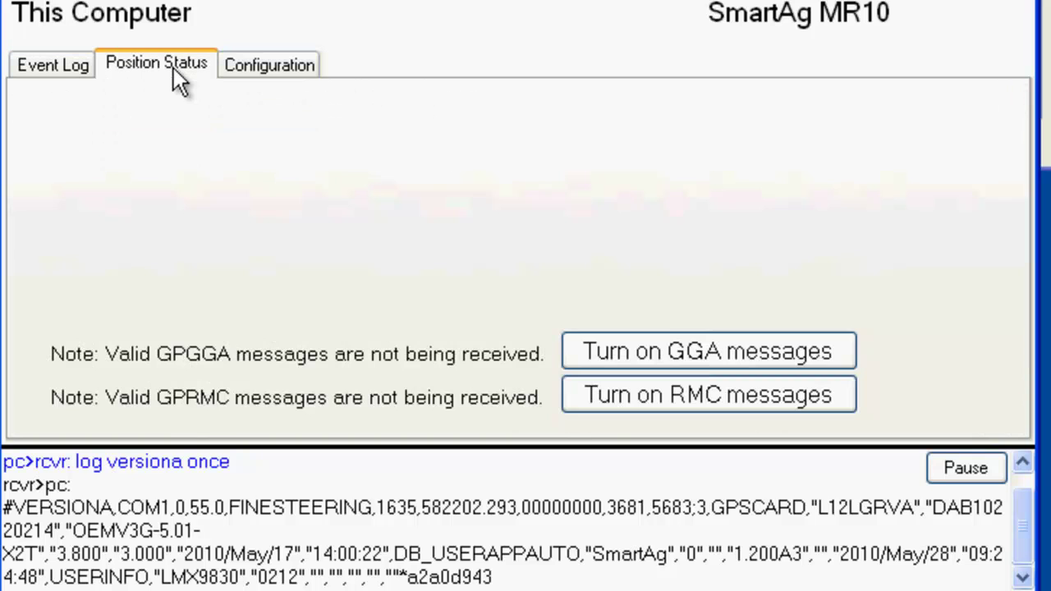
{"action": "left_click", "coordinate": [603, 353]}
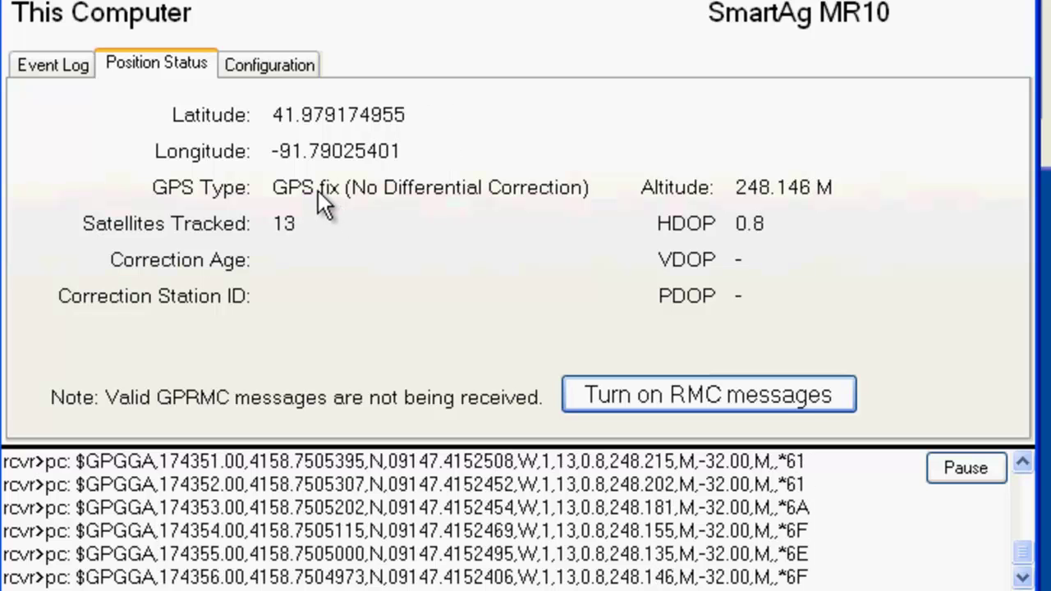
Choose Fixed Base Station, Permanent Mount as the receiver function in the receiver settings.
{"action": "left_click", "coordinate": [259, 71]}
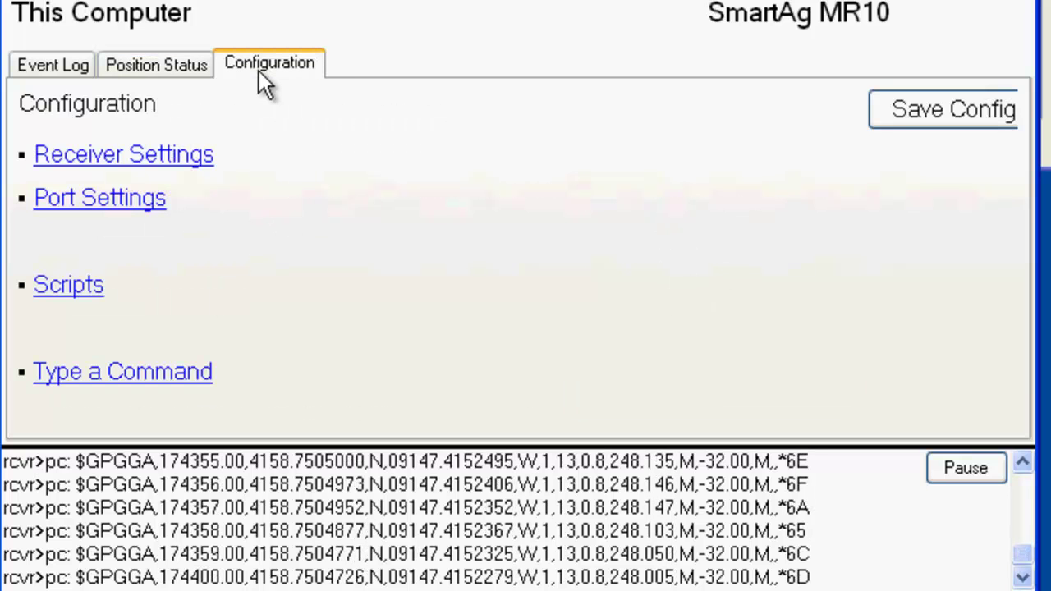
{"action": "left_click", "coordinate": [204, 156]}
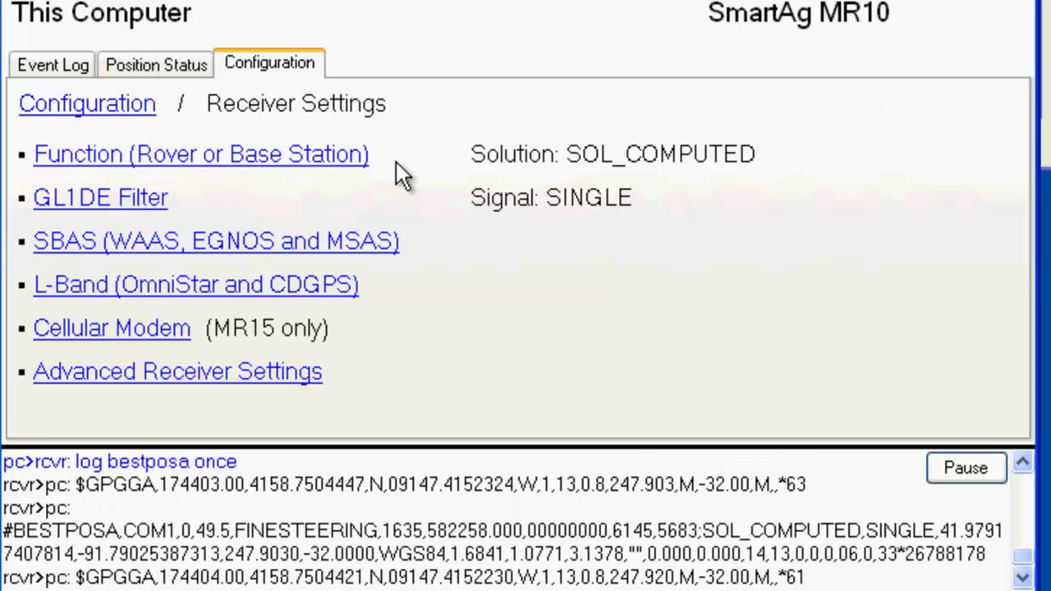
{"action": "left_click", "coordinate": [323, 173]}
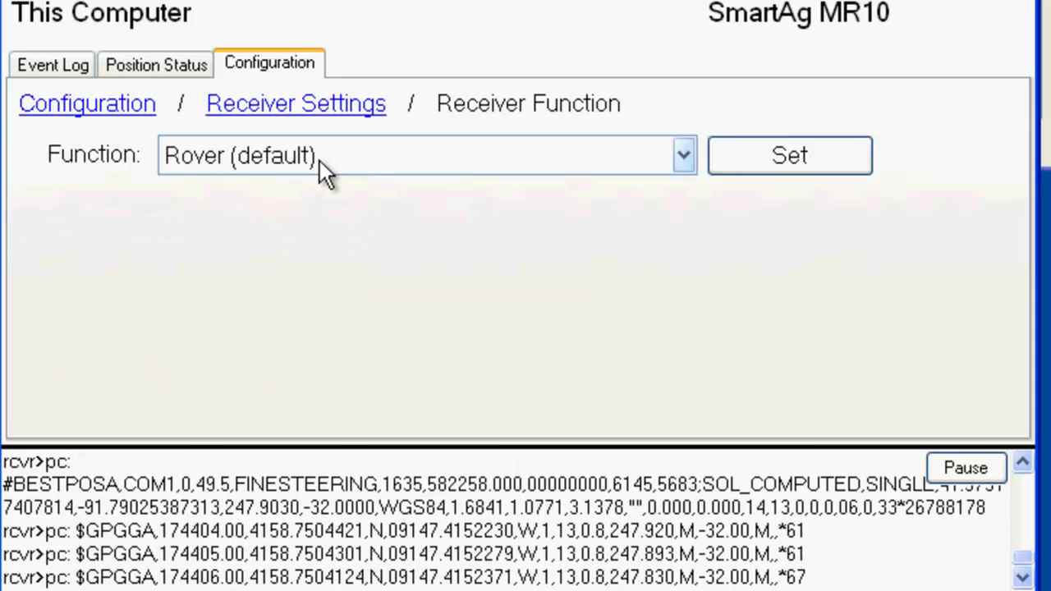
{"action": "left_click", "coordinate": [320, 158]}
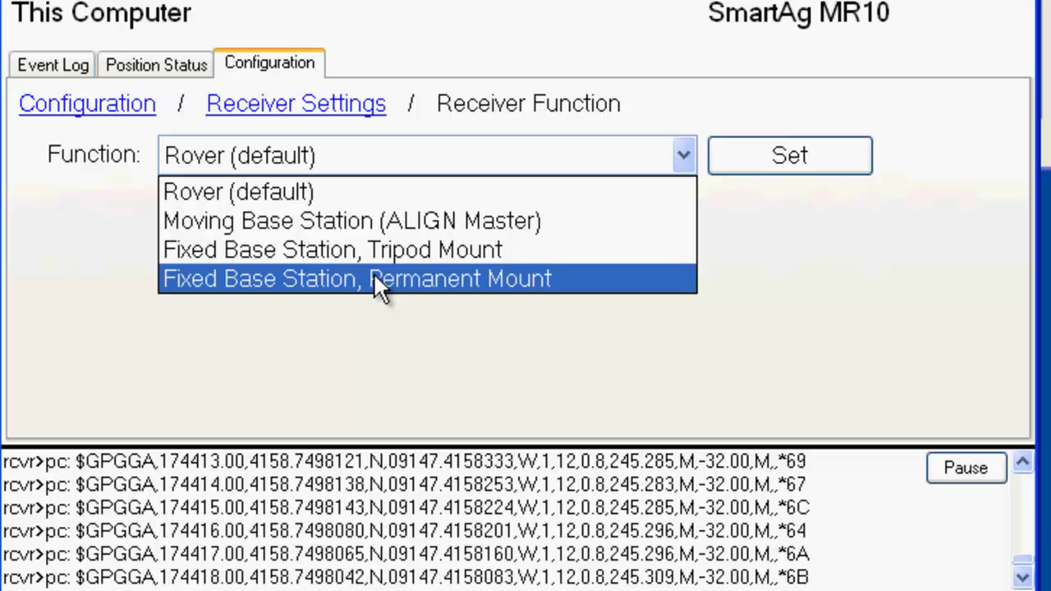
{"action": "left_click", "coordinate": [374, 278]}
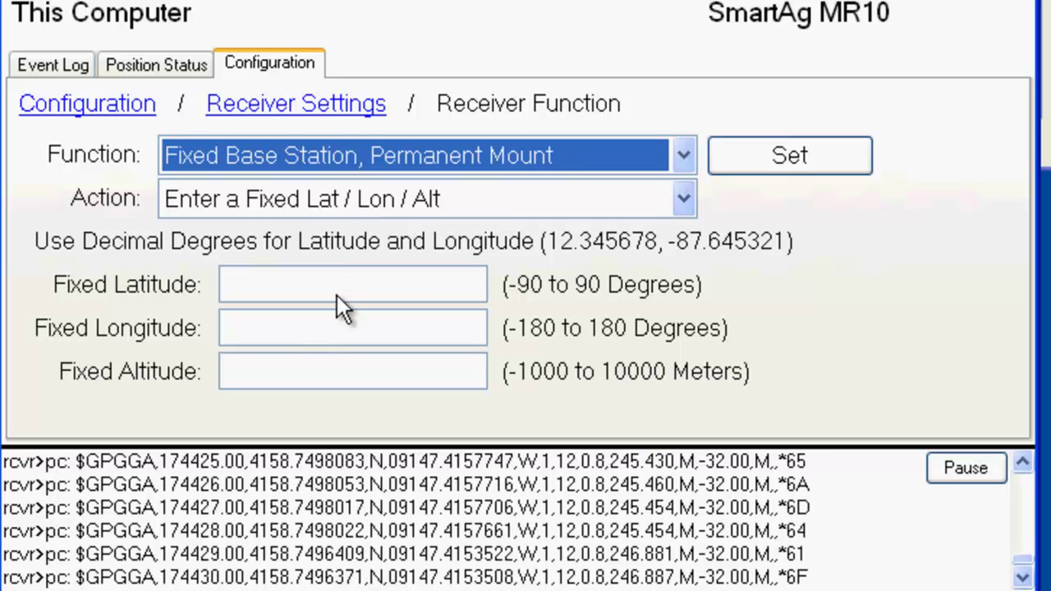
Start a self-survey of 1 Minute for the permanently mounted base station and send the command to the receiver.
{"action": "left_click", "coordinate": [331, 207]}
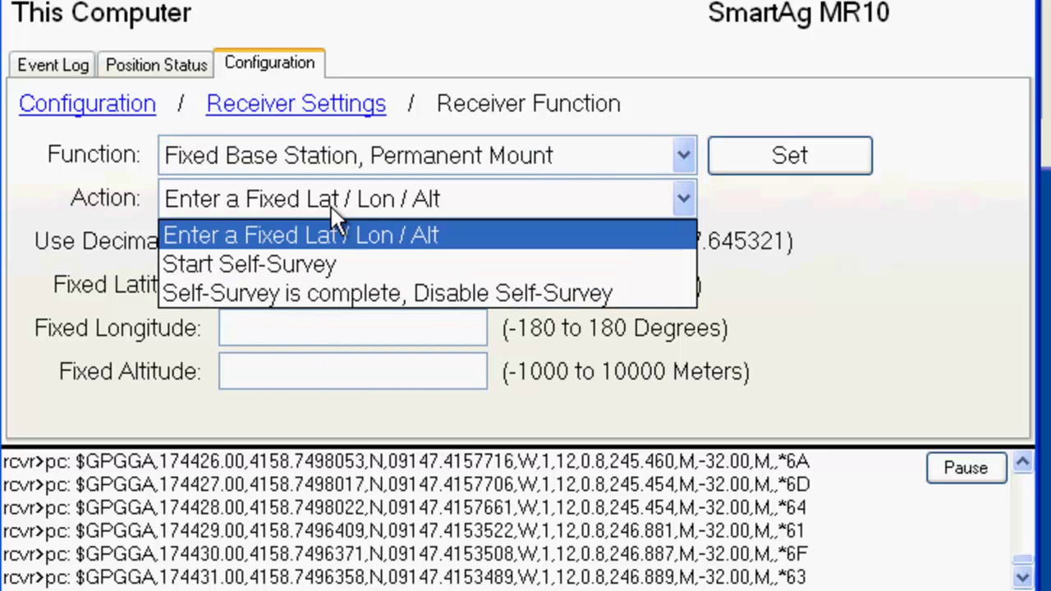
{"action": "left_click", "coordinate": [331, 263]}
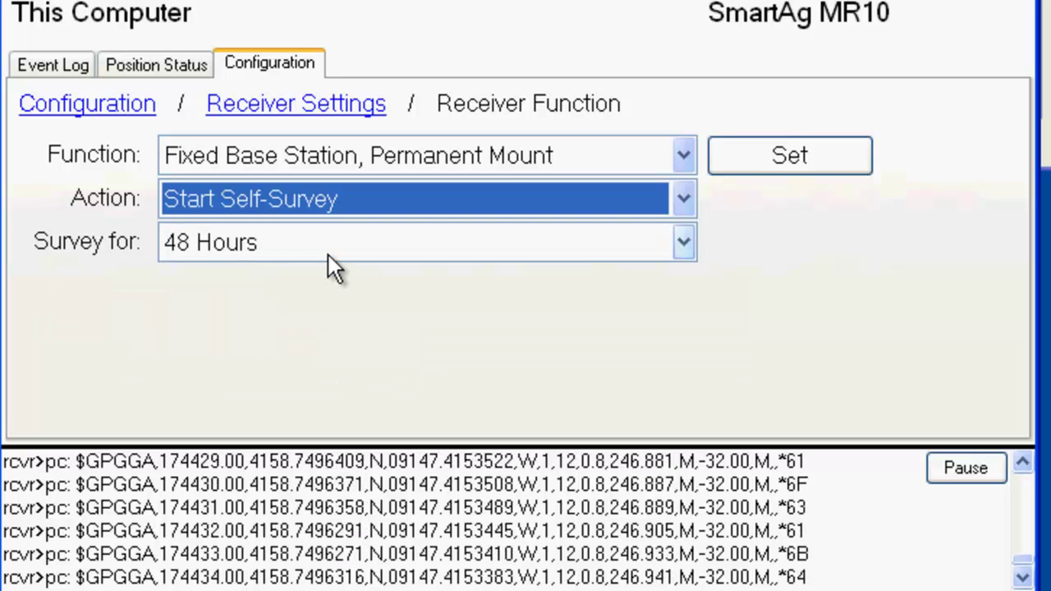
{"action": "left_click", "coordinate": [329, 257]}
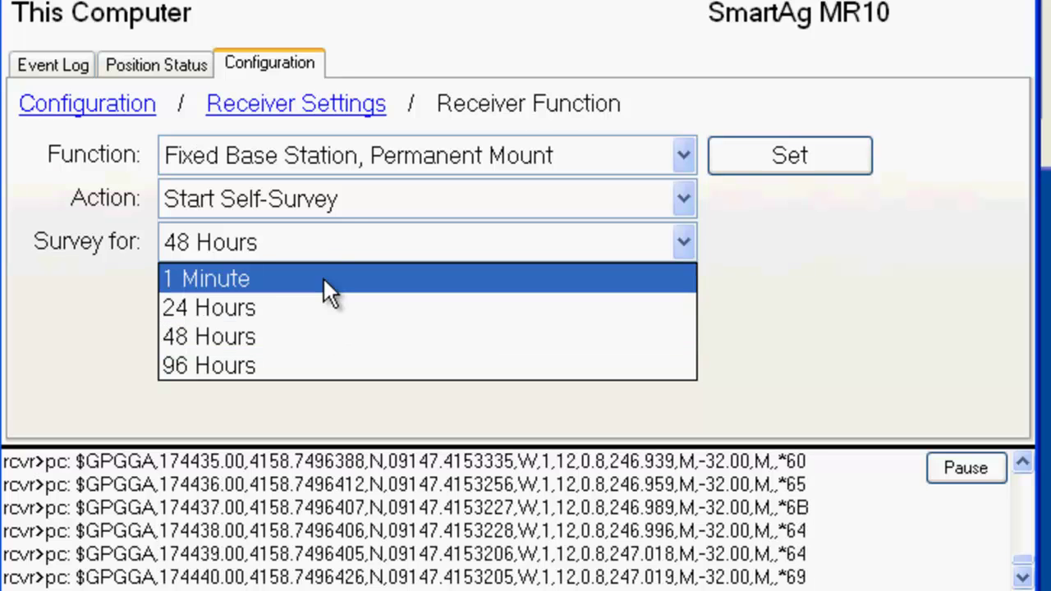
{"action": "left_click", "coordinate": [323, 277]}
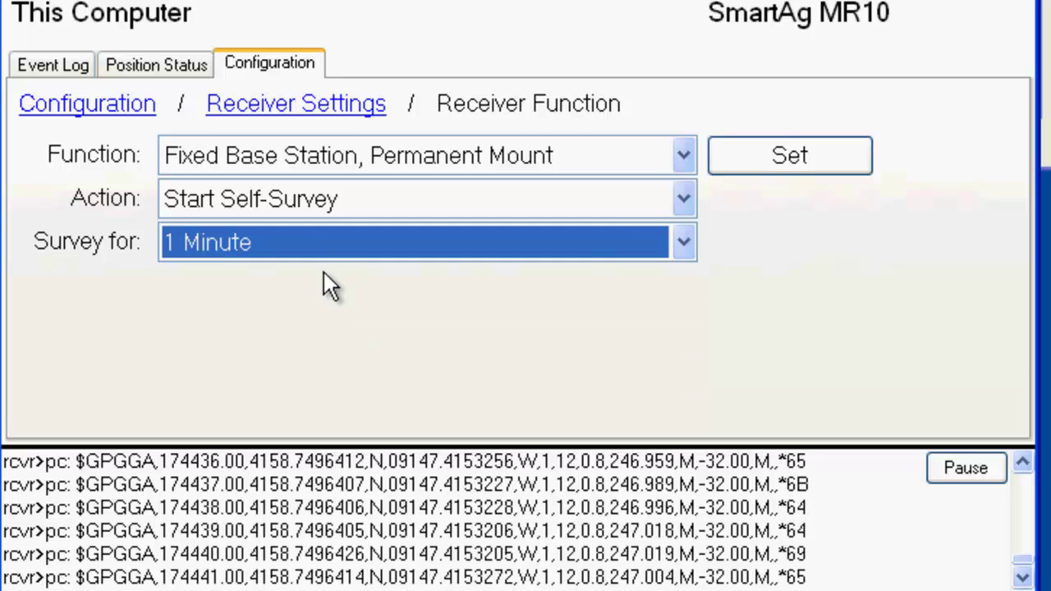
{"action": "left_click", "coordinate": [746, 164]}
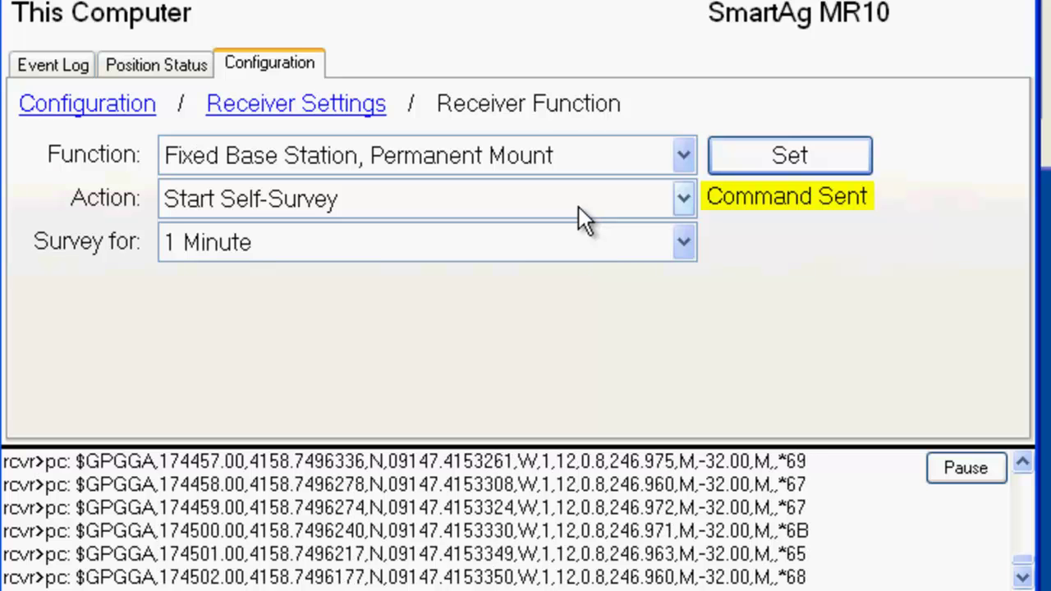
Check the surveyed position status and disable the completed self-survey in the receiver function settings.
{"action": "left_click", "coordinate": [167, 69]}
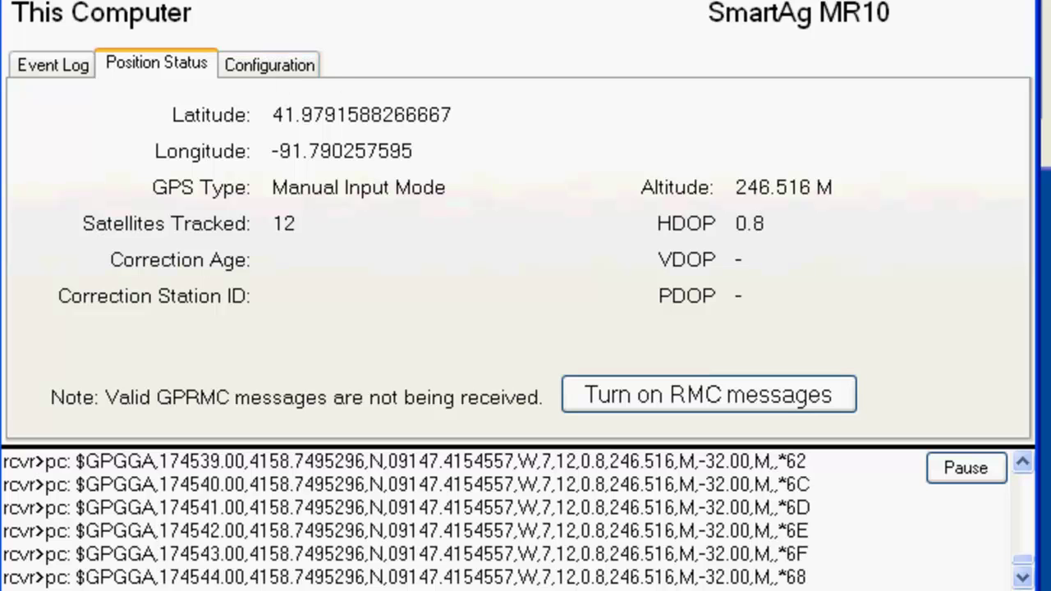
{"action": "left_click", "coordinate": [293, 68]}
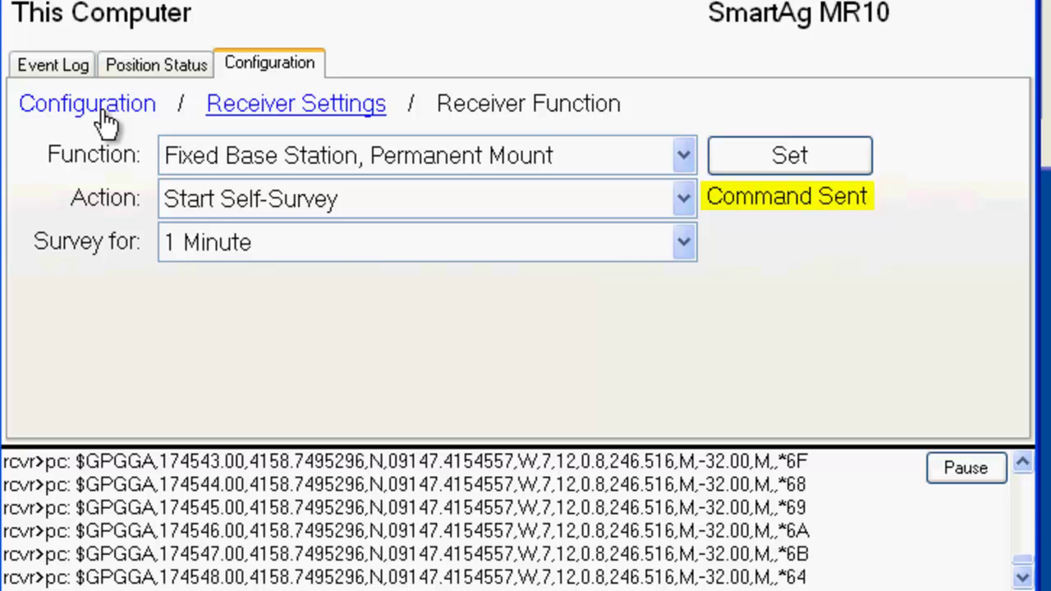
{"action": "left_click", "coordinate": [323, 248]}
{"action": "left_click", "coordinate": [322, 204]}
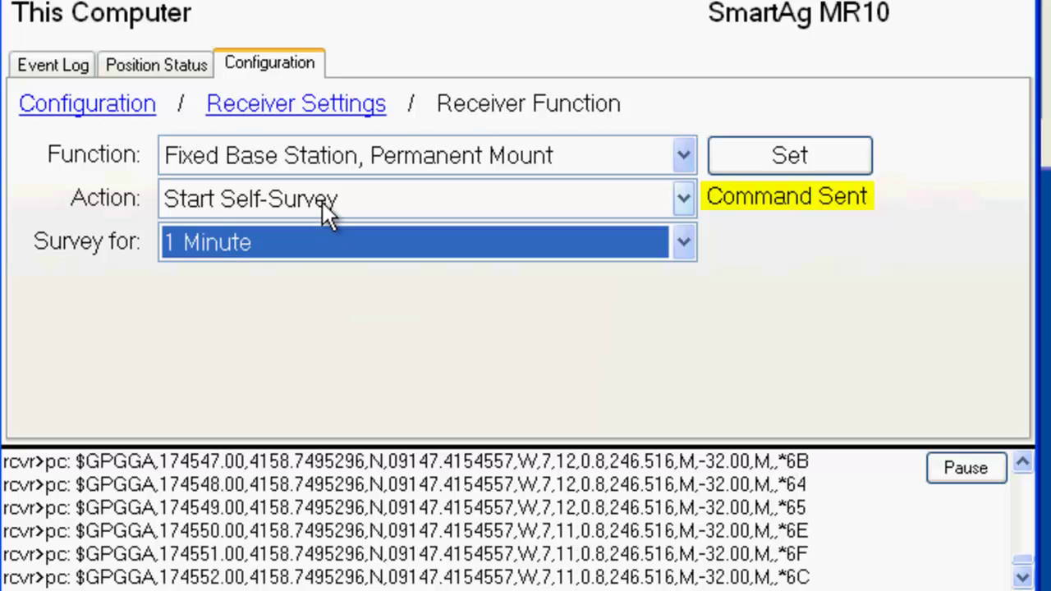
{"action": "left_click", "coordinate": [322, 202]}
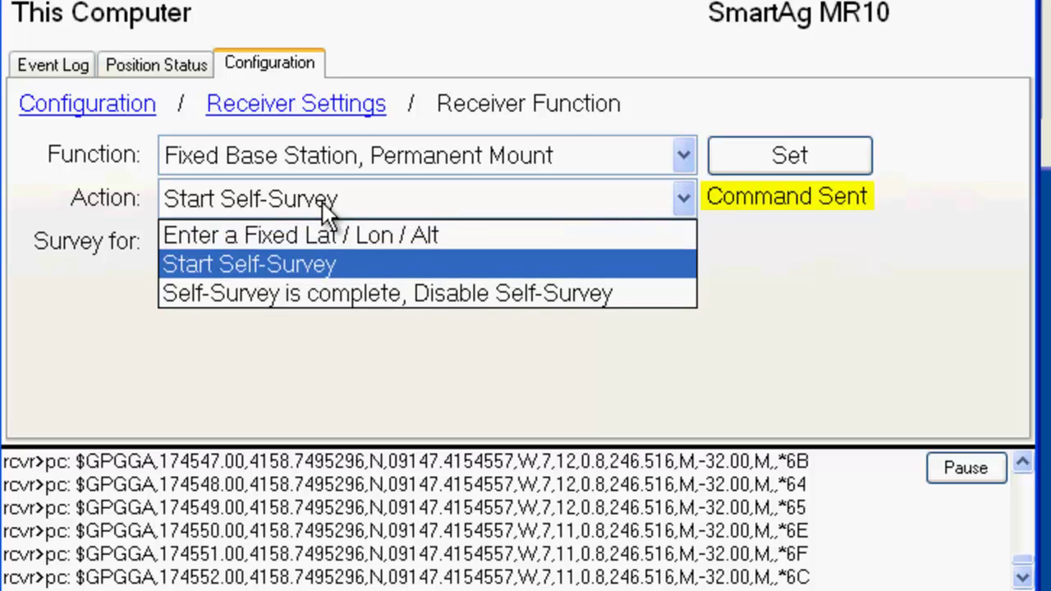
{"action": "left_click", "coordinate": [325, 294]}
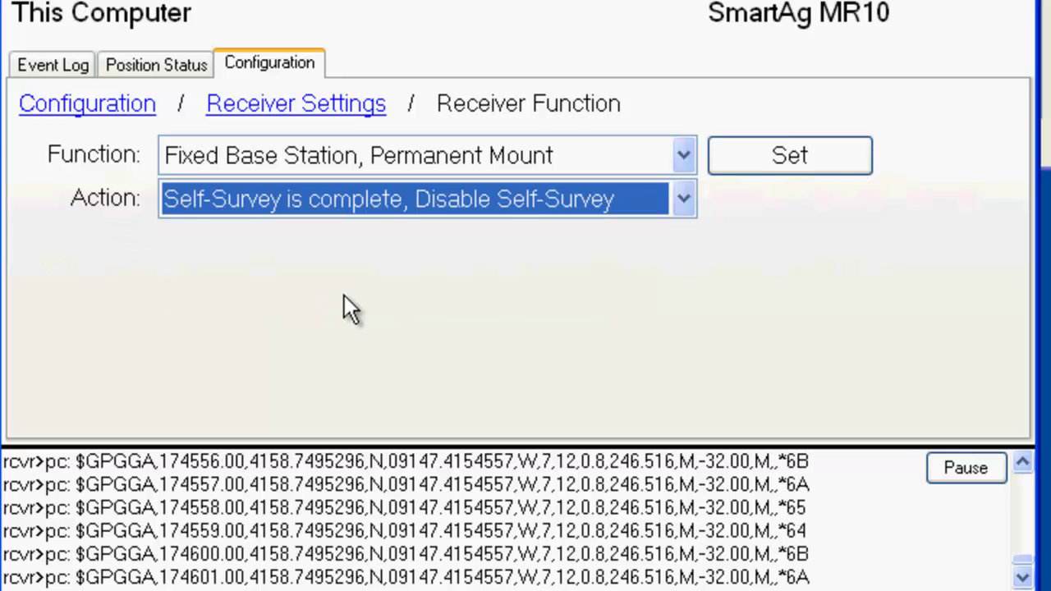
{"action": "left_click", "coordinate": [772, 182]}
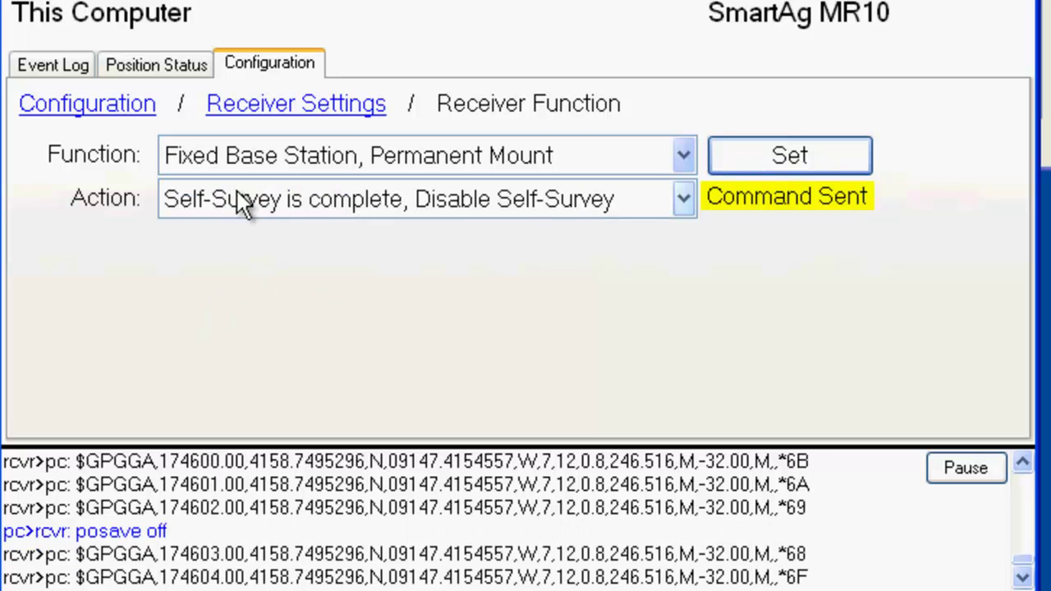
Save the receiver configuration and review the position status.
{"action": "left_click", "coordinate": [123, 115]}
{"action": "left_click", "coordinate": [804, 117]}
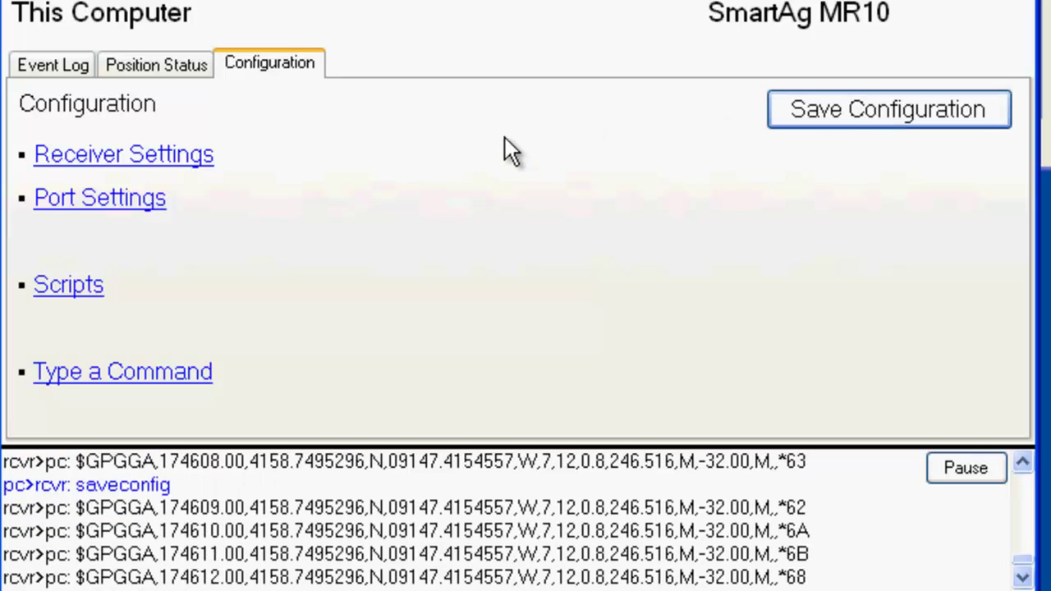
{"action": "left_click", "coordinate": [170, 67]}
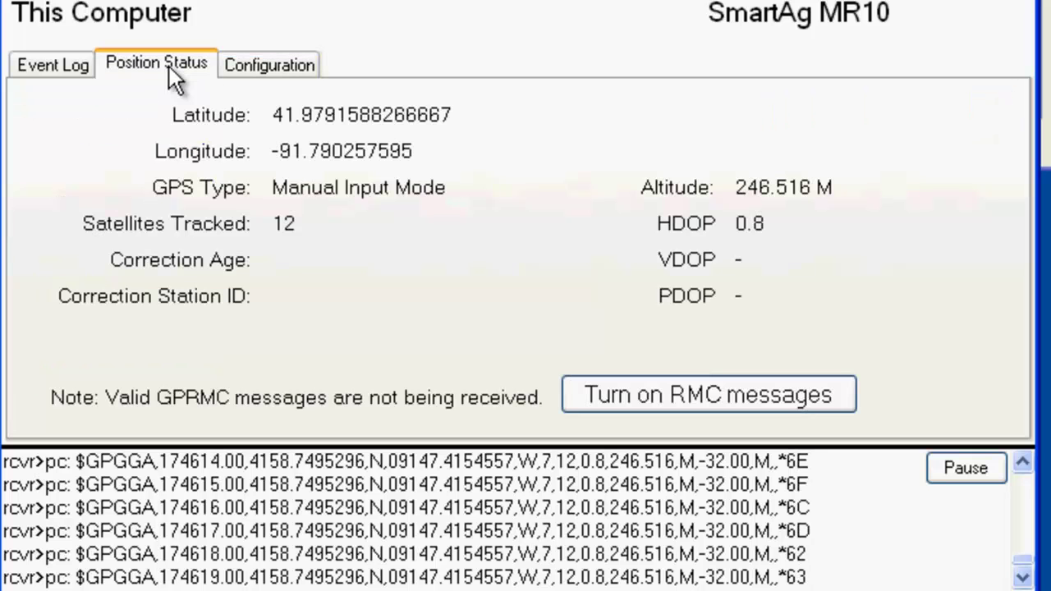
Set the baud rate of the receiver's COM2 port to 57600 in the port settings.
{"action": "left_click", "coordinate": [264, 66]}
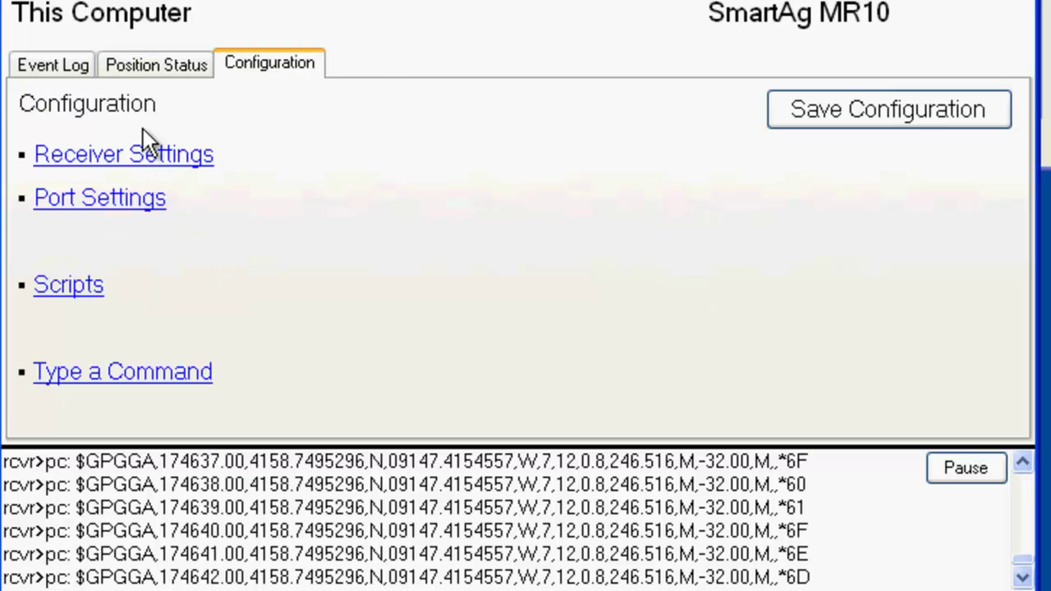
{"action": "left_click", "coordinate": [121, 201]}
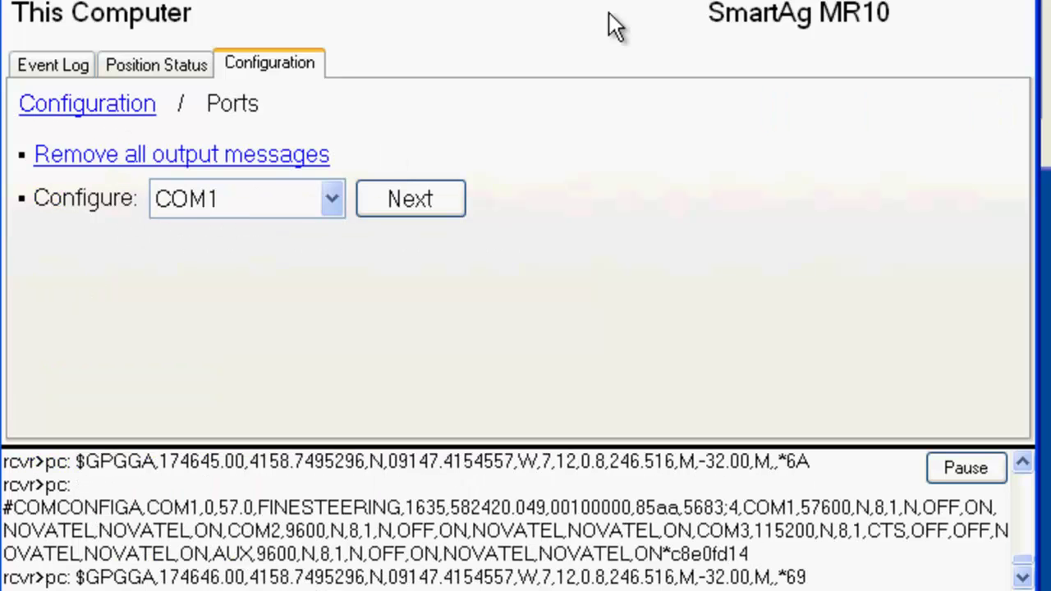
{"action": "left_click", "coordinate": [266, 204]}
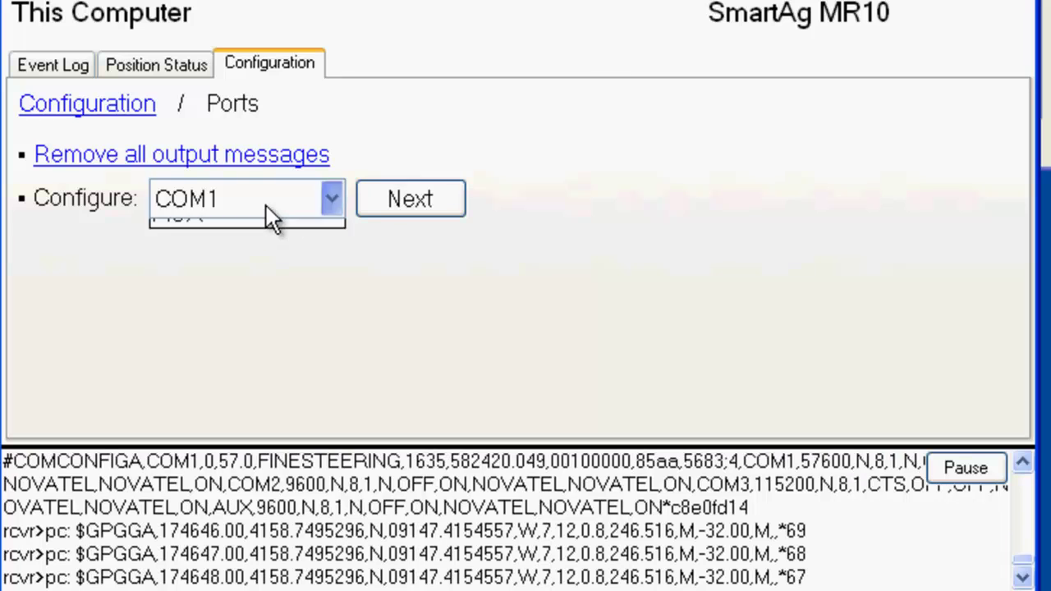
{"action": "left_click", "coordinate": [241, 264]}
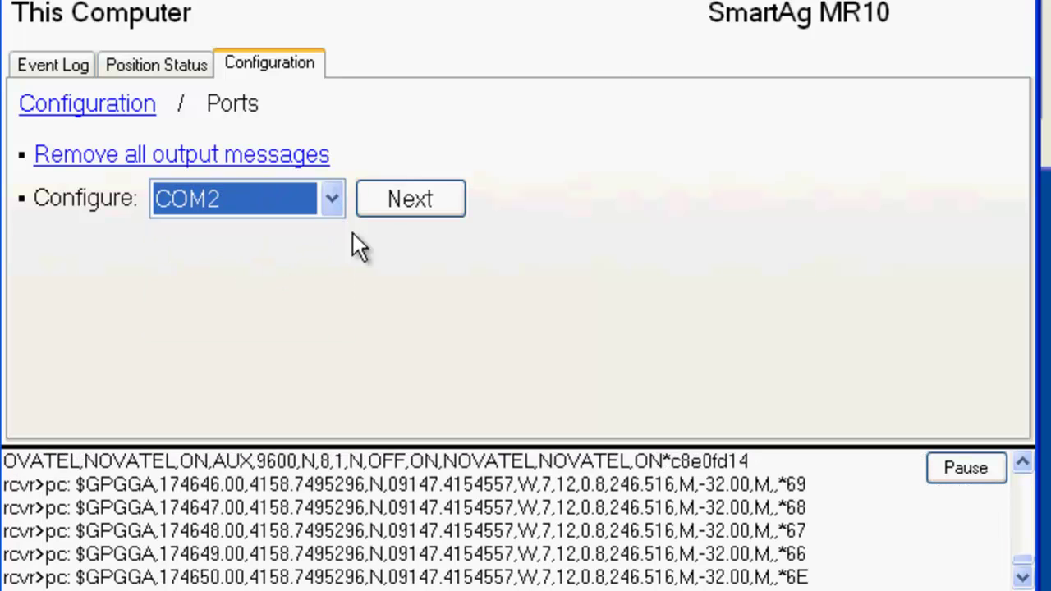
{"action": "left_click", "coordinate": [408, 201]}
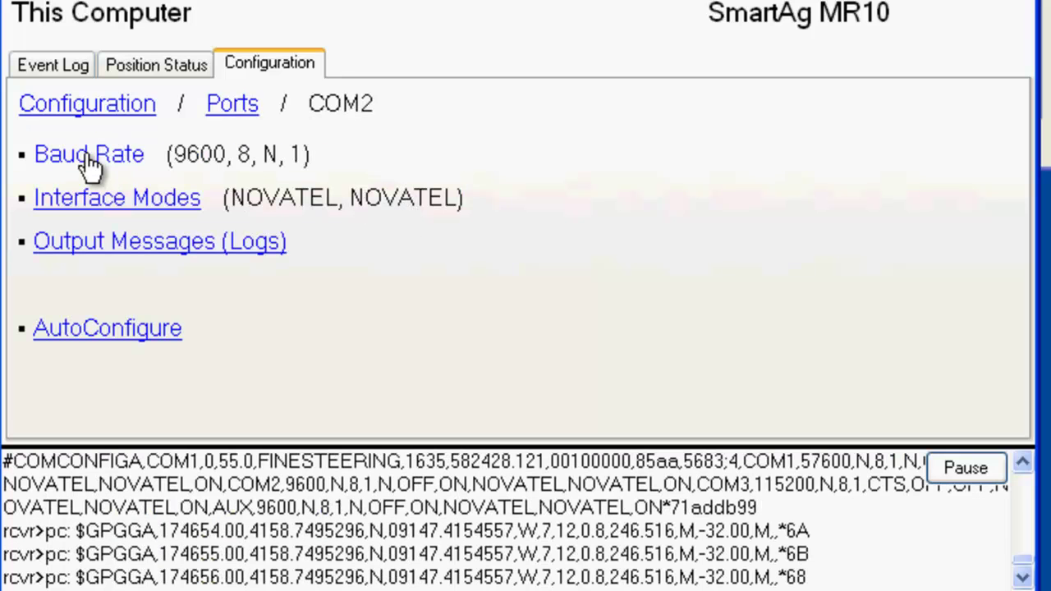
{"action": "left_click", "coordinate": [87, 157]}
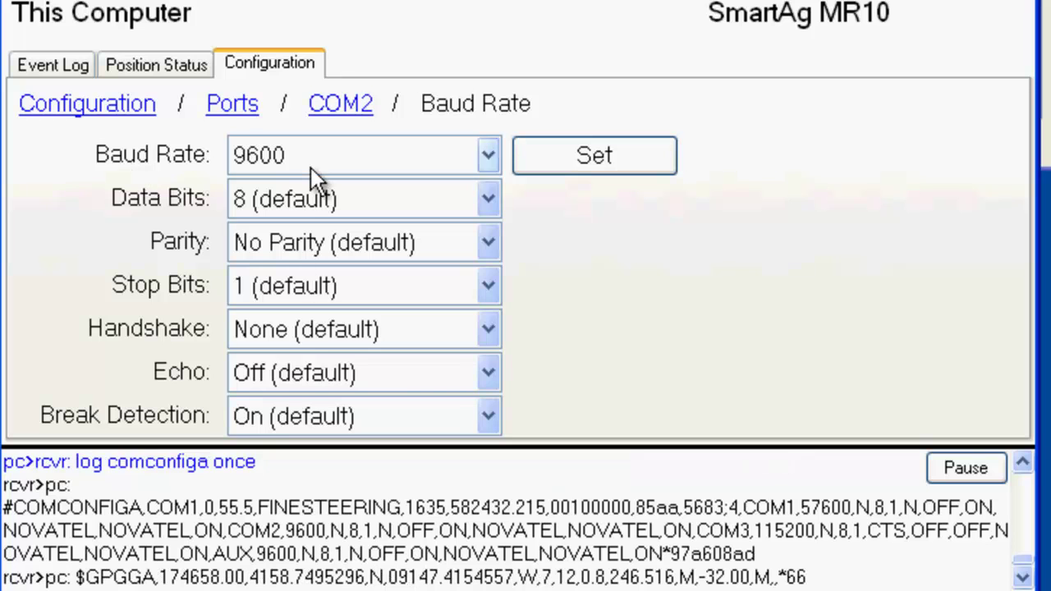
{"action": "left_click", "coordinate": [311, 167]}
{"action": "left_click", "coordinate": [308, 332]}
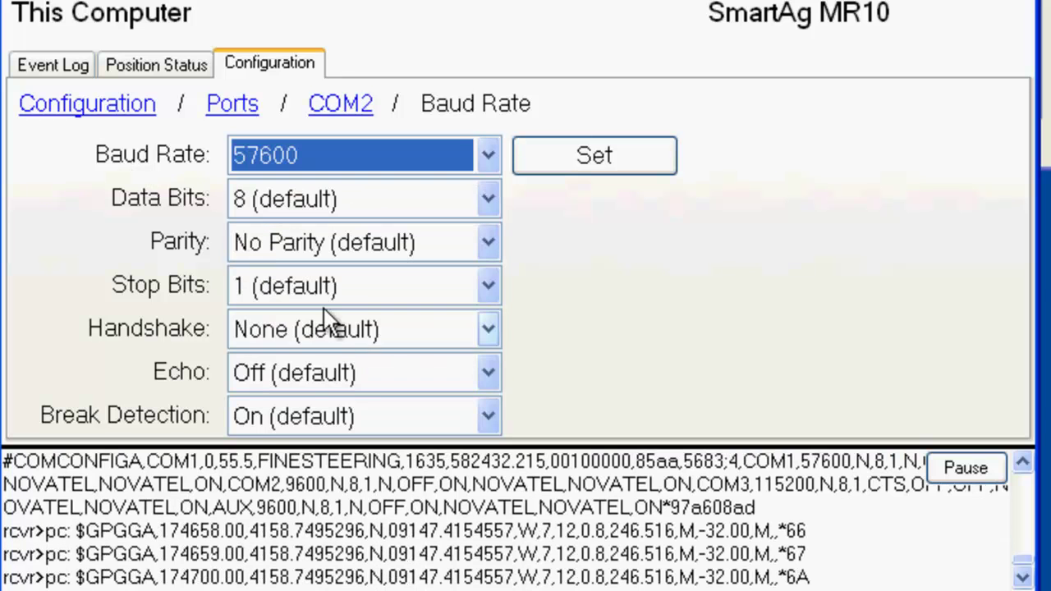
{"action": "left_click", "coordinate": [553, 164]}
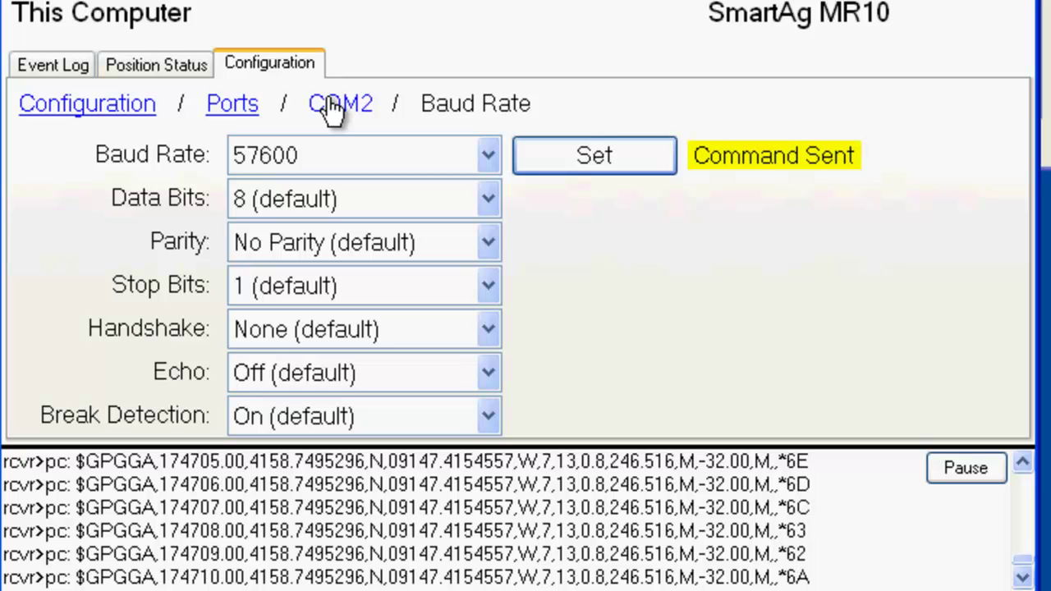
Open the output messages (logs) settings for the receiver's COM2 port.
{"action": "left_click", "coordinate": [333, 110]}
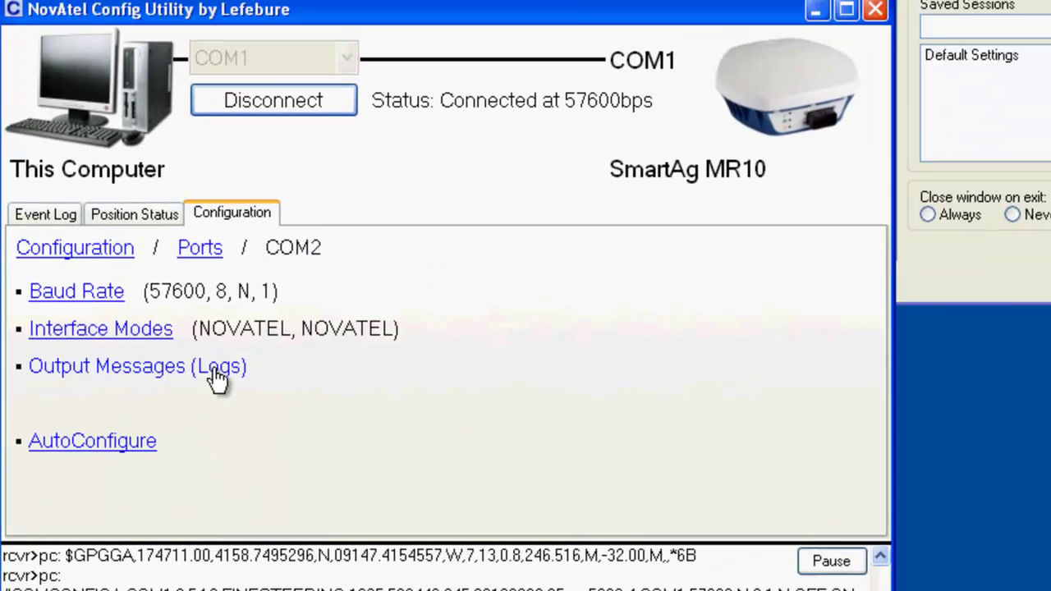
{"action": "left_click", "coordinate": [255, 246]}
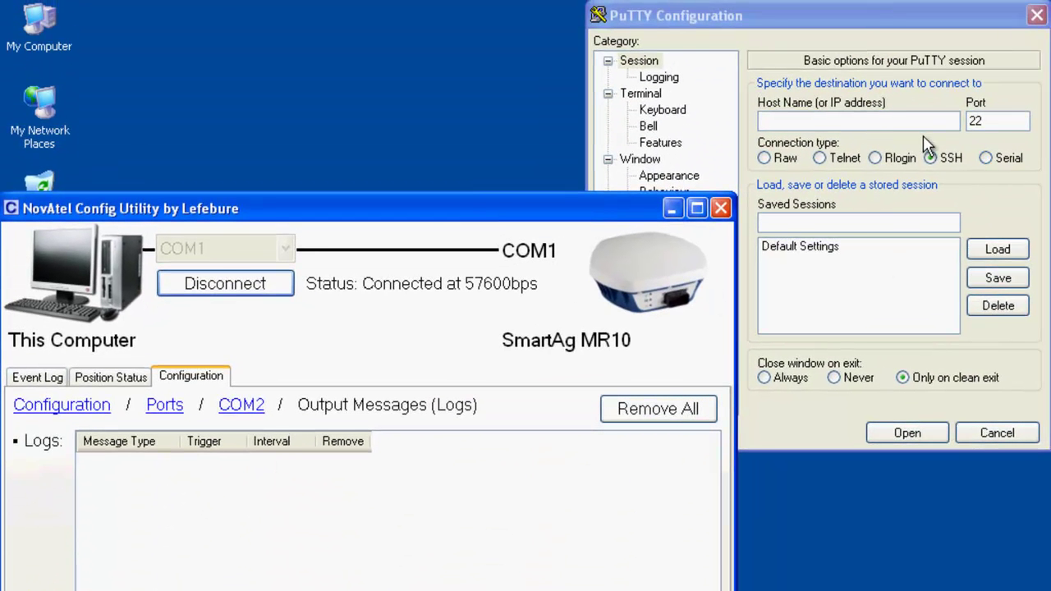
Open a serial PuTTY session on COM2 at a speed of 57600.
{"action": "left_click", "coordinate": [986, 158]}
{"action": "left_click", "coordinate": [895, 121]}
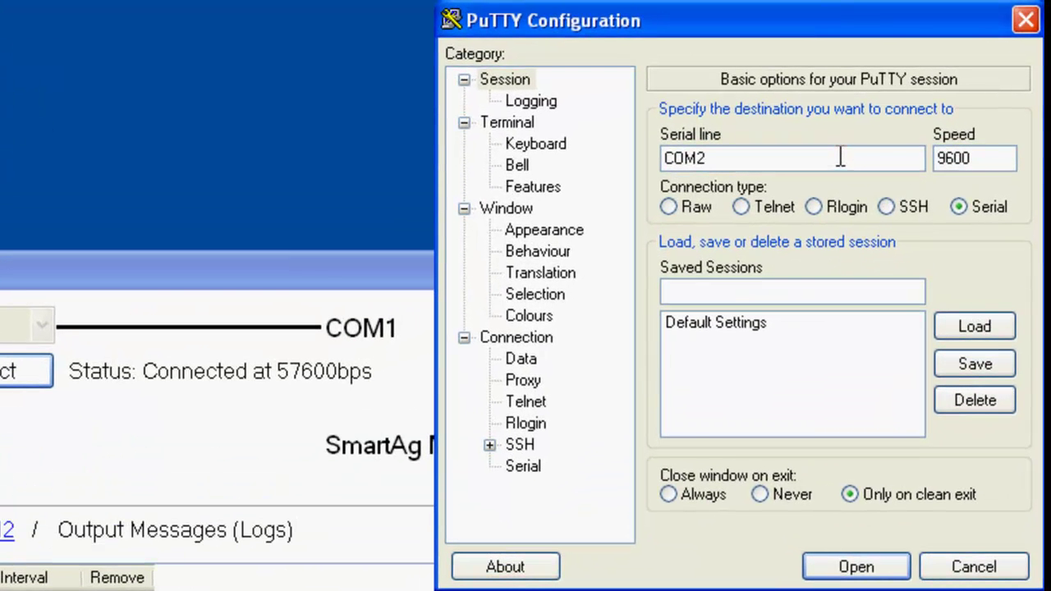
{"action": "key", "text": "Tab"}
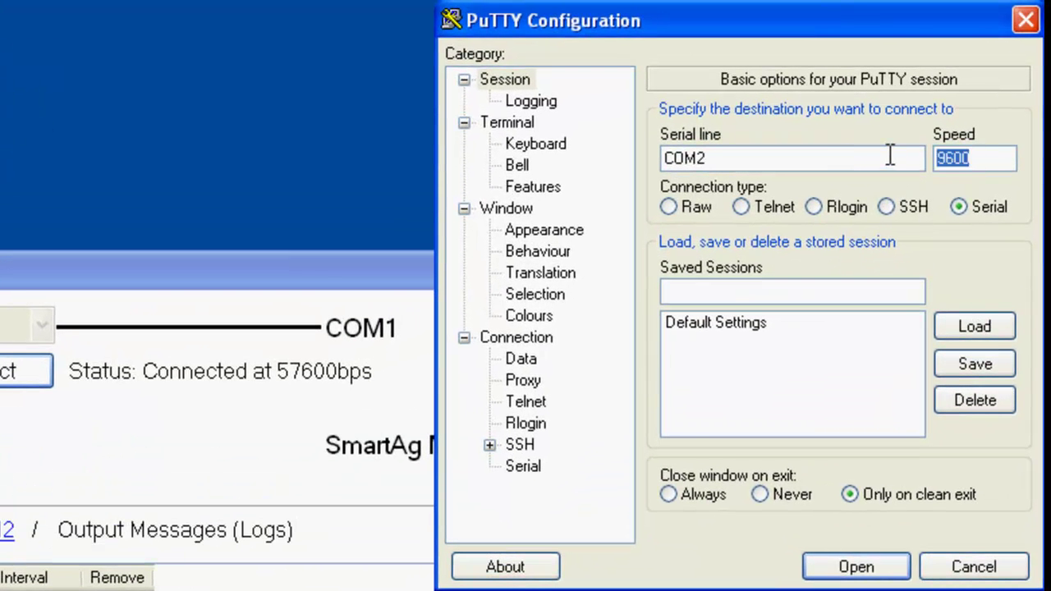
{"action": "type", "text": "57600"}
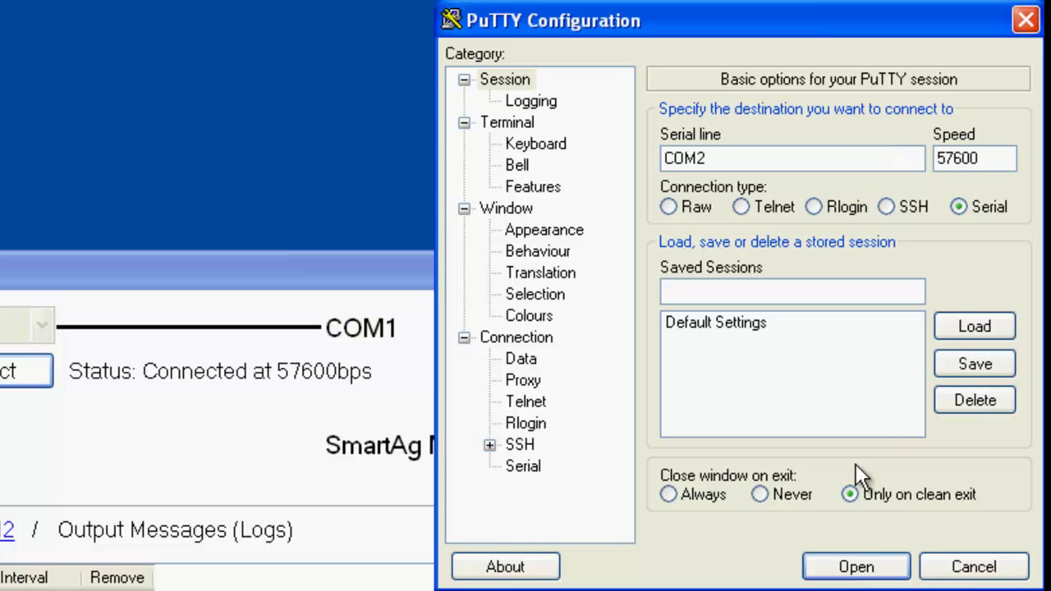
{"action": "left_click", "coordinate": [854, 567]}
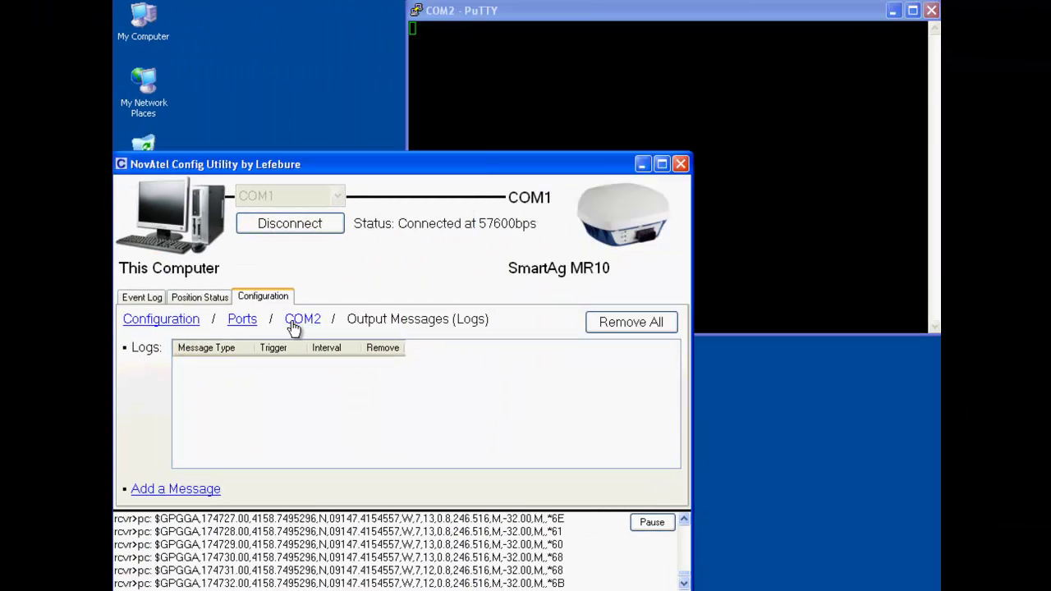
AutoConfigure the receiver's COM2 port to generate RTK correction data as RTCM v3, GPS + GLONASS, and check the output in the PuTTY session.
{"action": "left_click", "coordinate": [294, 326]}
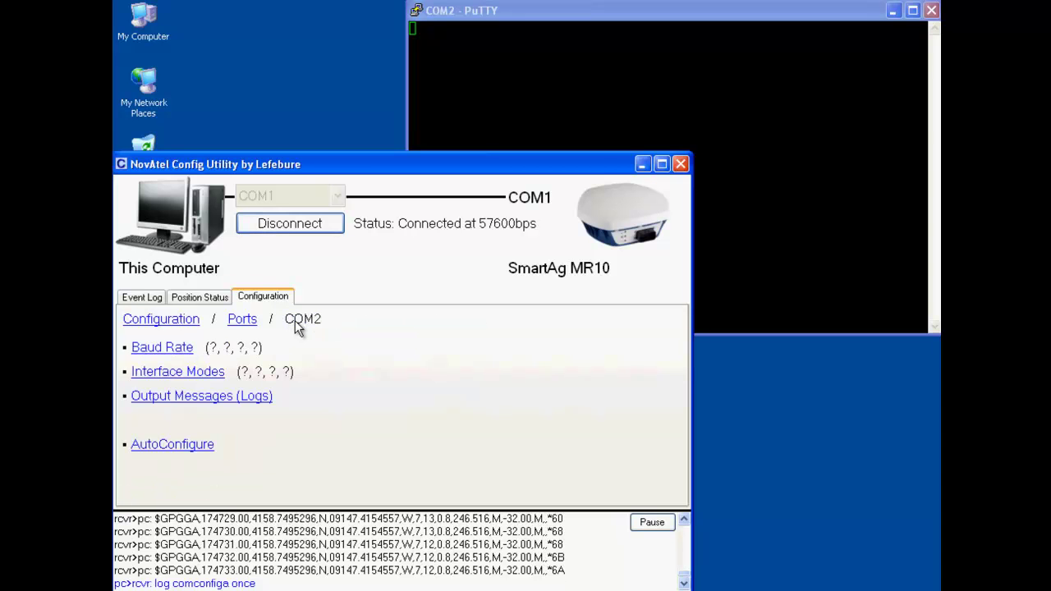
{"action": "left_click", "coordinate": [159, 450]}
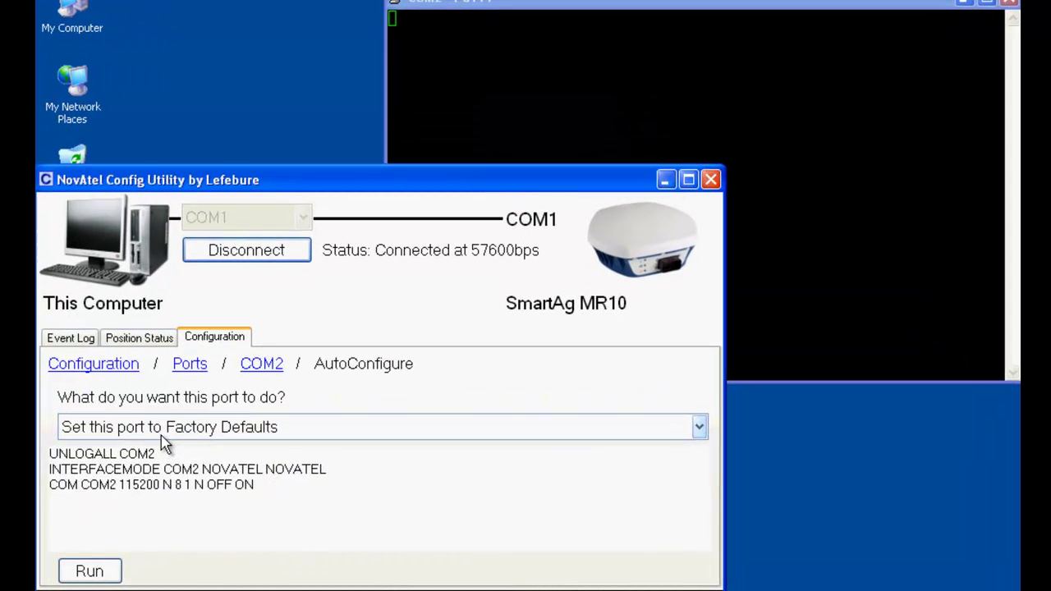
{"action": "left_click", "coordinate": [164, 435]}
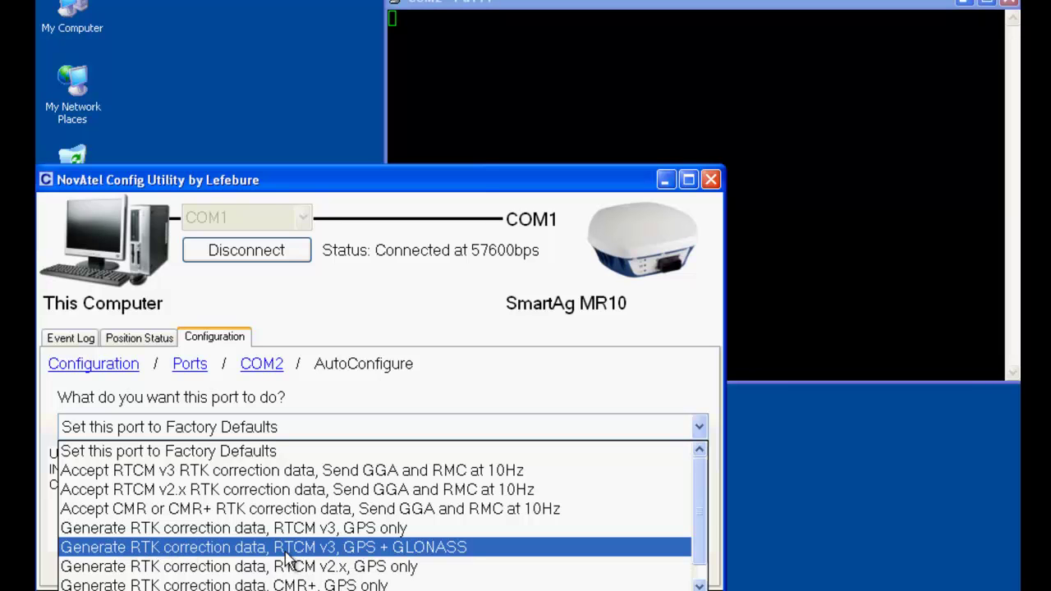
{"action": "left_click", "coordinate": [345, 548]}
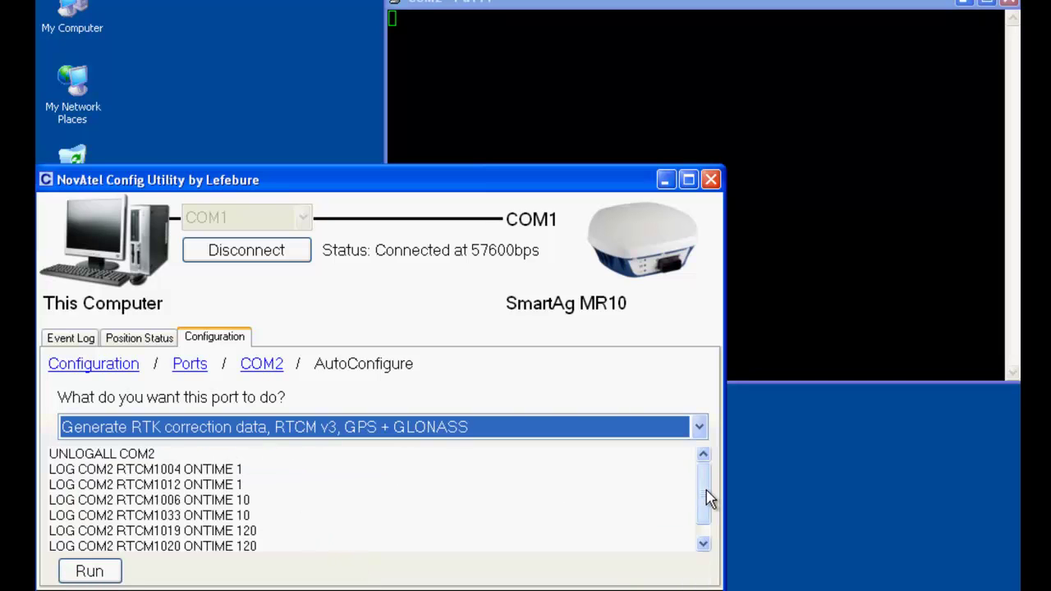
{"action": "left_click_drag", "start_coordinate": [703, 500], "coordinate": [704, 528]}
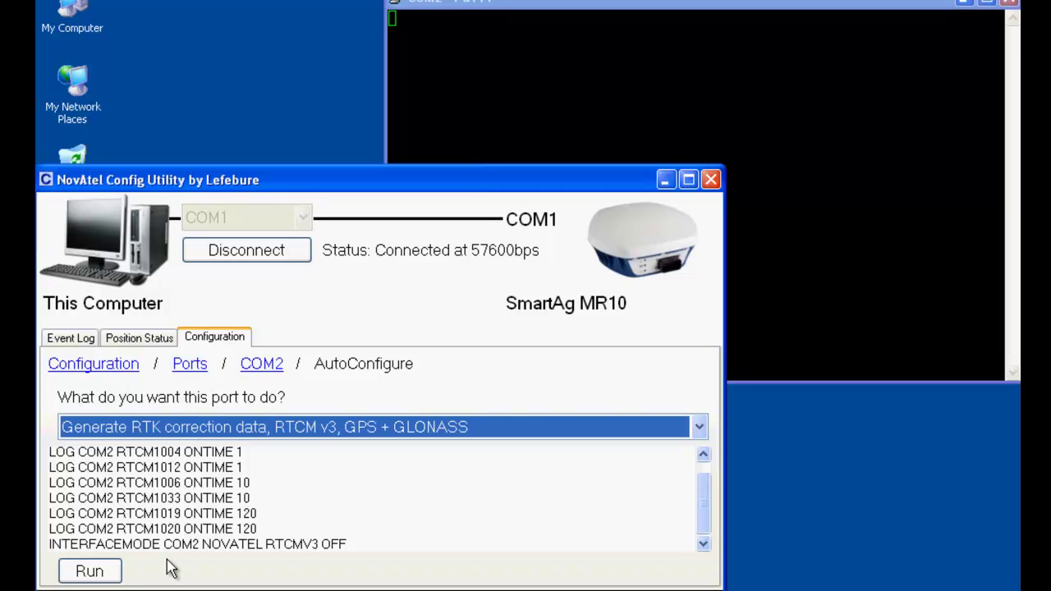
{"action": "left_click", "coordinate": [89, 572]}
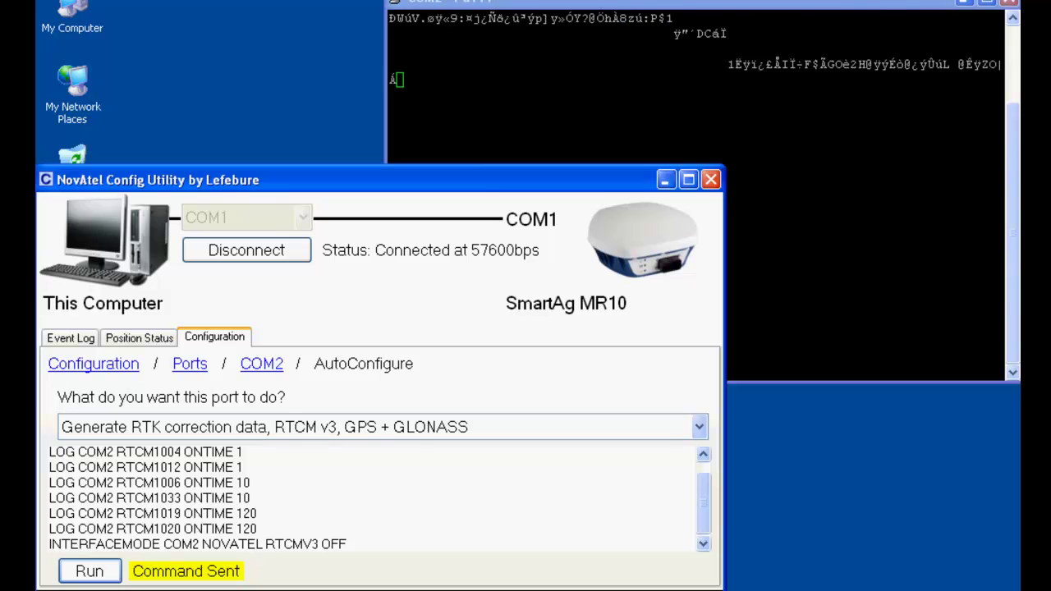
{"action": "left_click", "coordinate": [642, 3]}
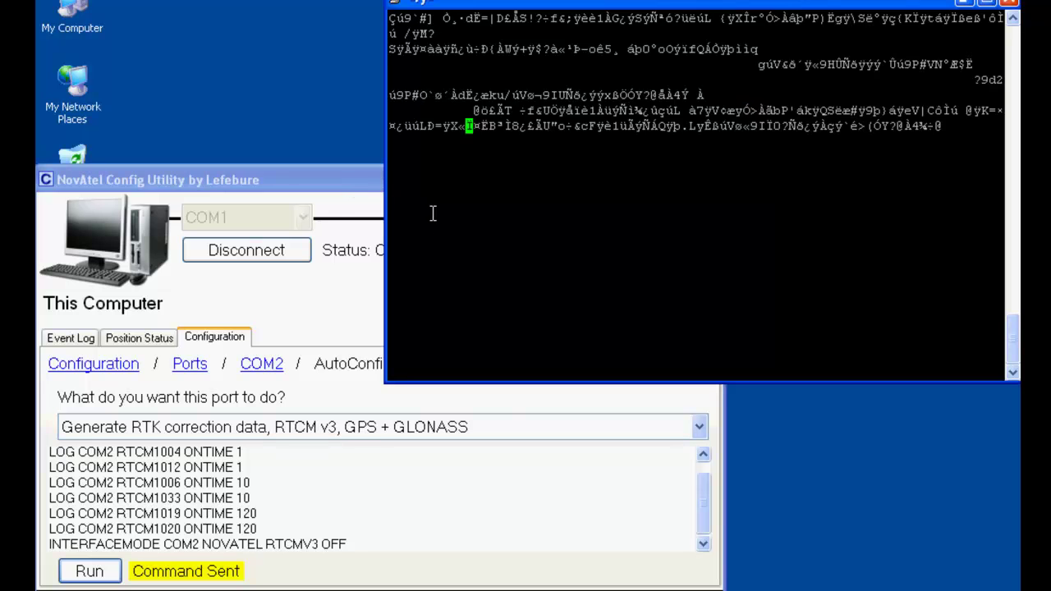
AutoConfigure COM2 to generate RTK correction data as CMR+, GPS + GLONASS, and check the output in the PuTTY session.
{"action": "left_click", "coordinate": [319, 434]}
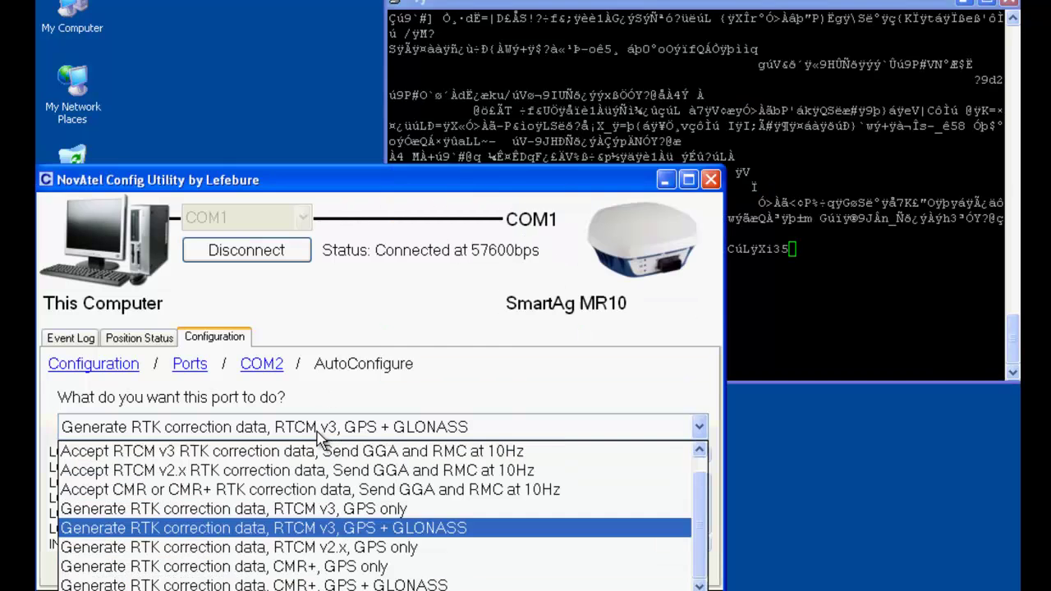
{"action": "left_click", "coordinate": [362, 585]}
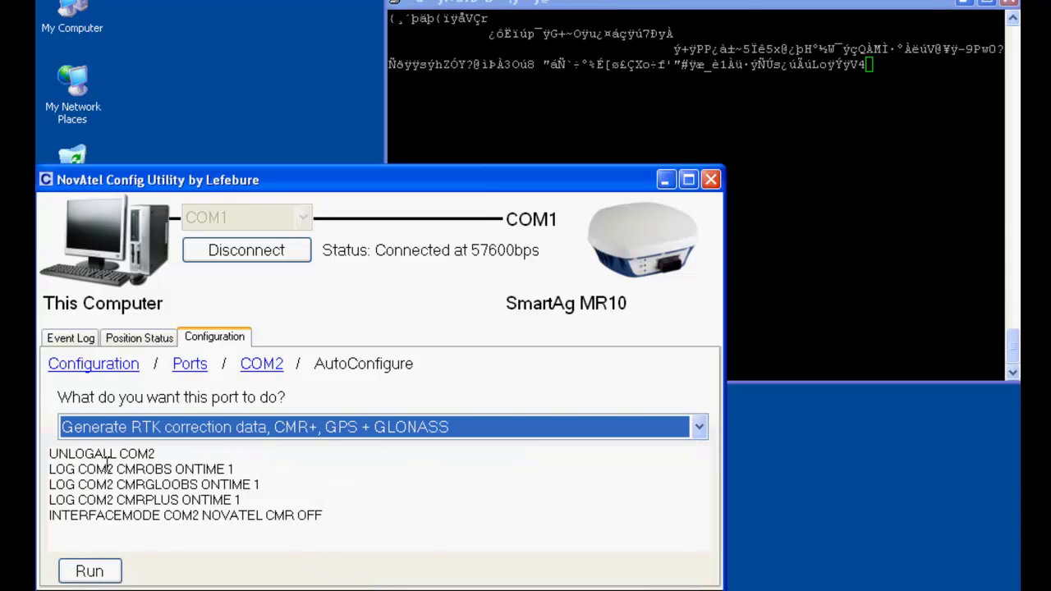
{"action": "left_click", "coordinate": [98, 577]}
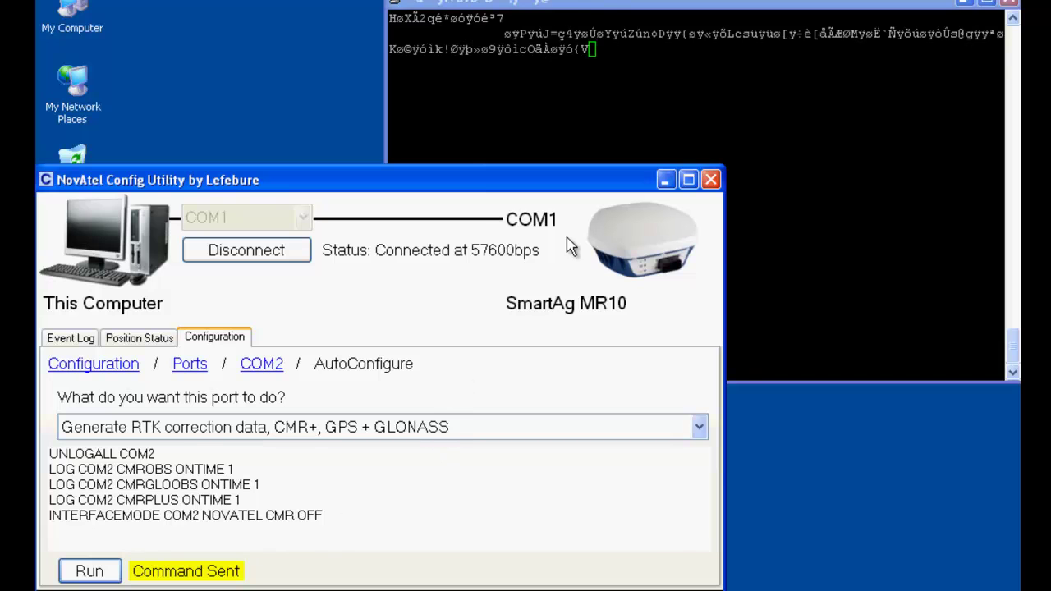
{"action": "left_click", "coordinate": [579, 4]}
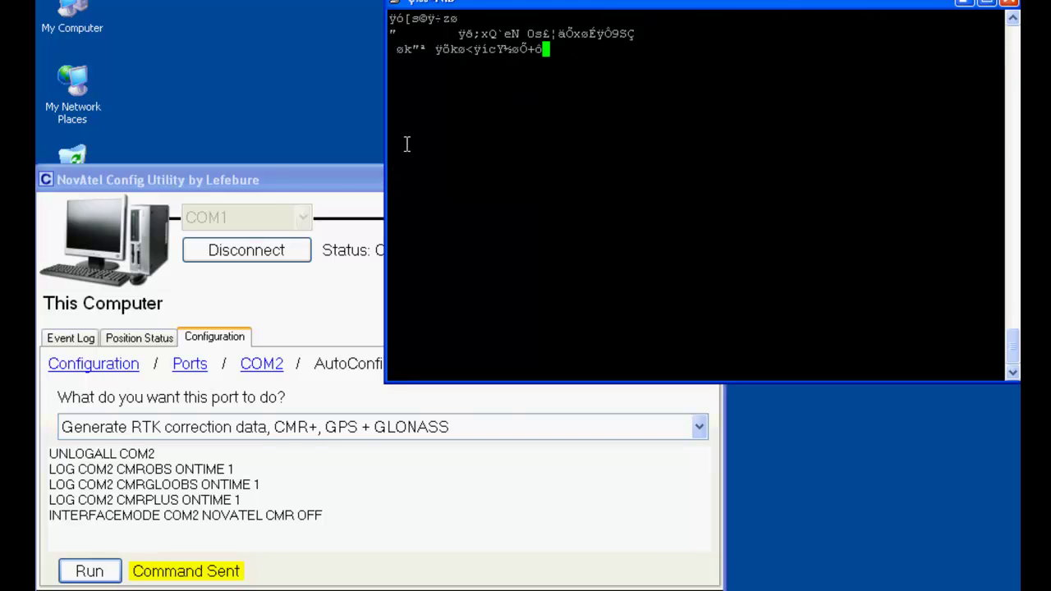
{"action": "left_click", "coordinate": [254, 186]}
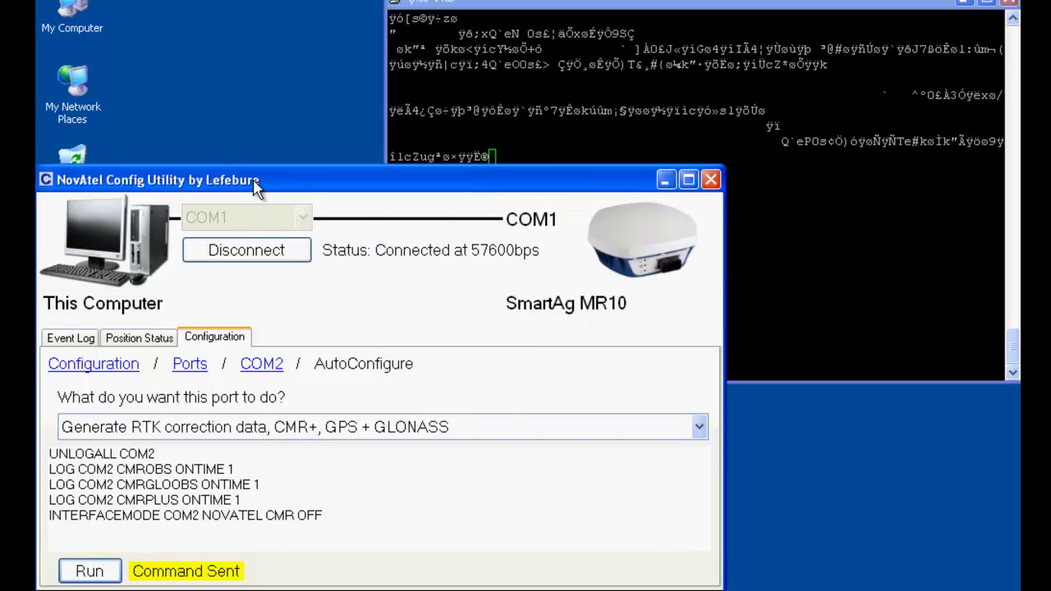
Return to the main configuration page and save the receiver configuration.
{"action": "left_click", "coordinate": [100, 374]}
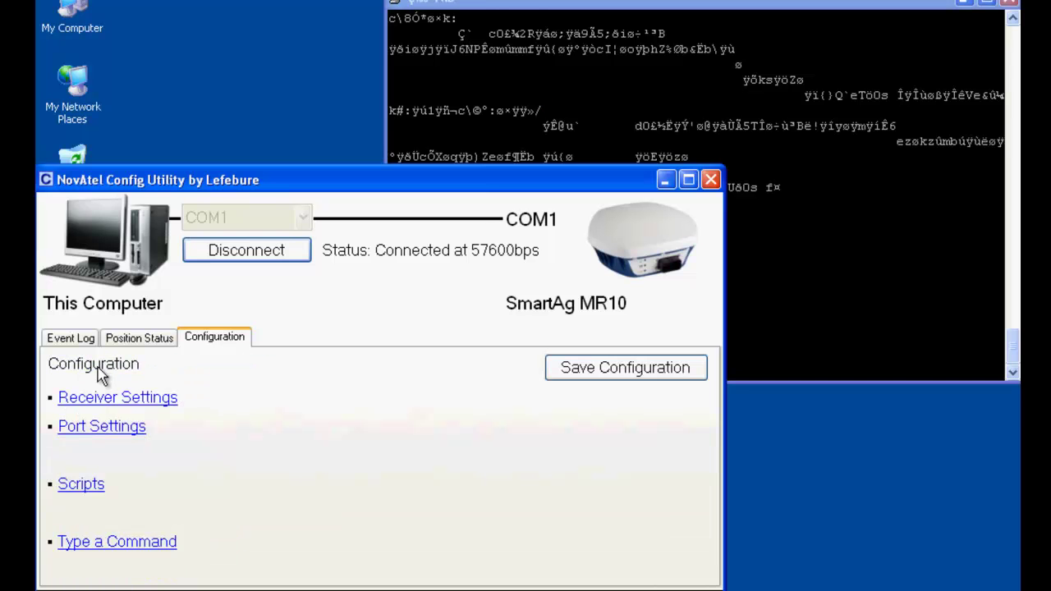
{"action": "left_click", "coordinate": [586, 376]}
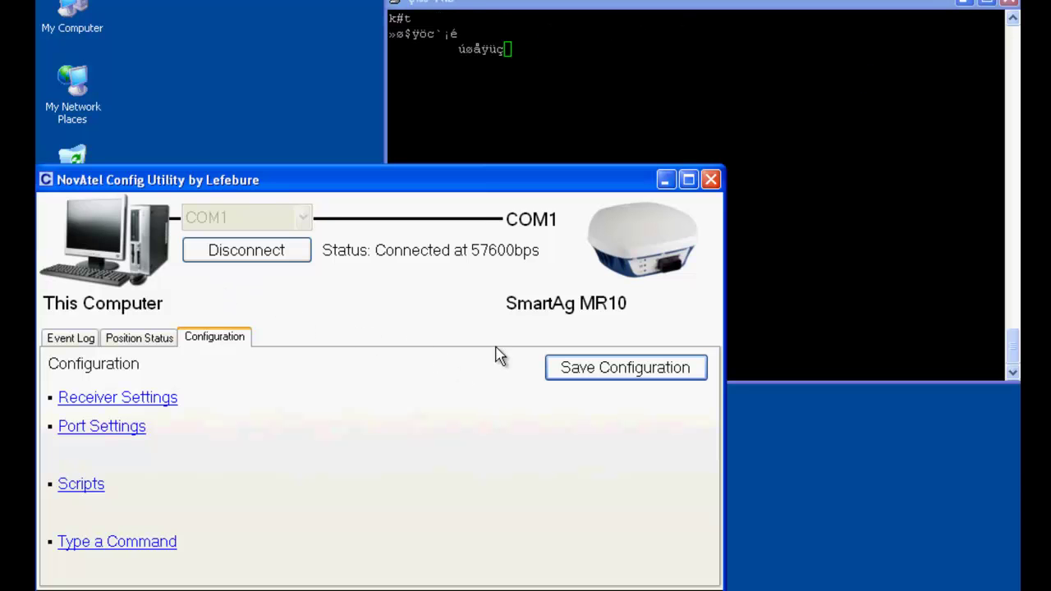
{"action": "left_click", "coordinate": [605, 378]}
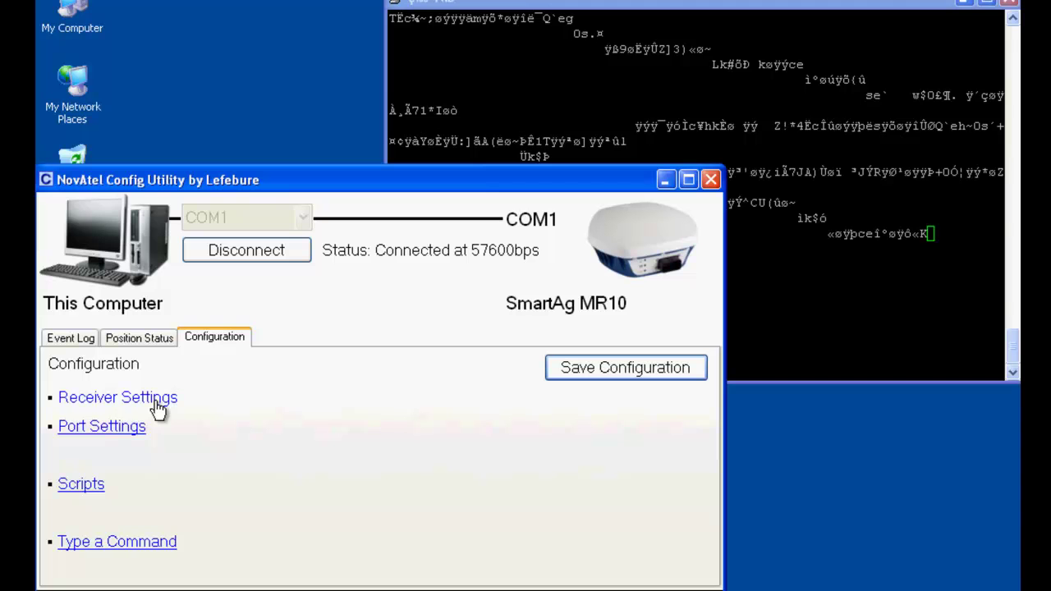
Review the interface modes and output messages (logs) configured on the receiver's COM2 port.
{"action": "left_click", "coordinate": [130, 427]}
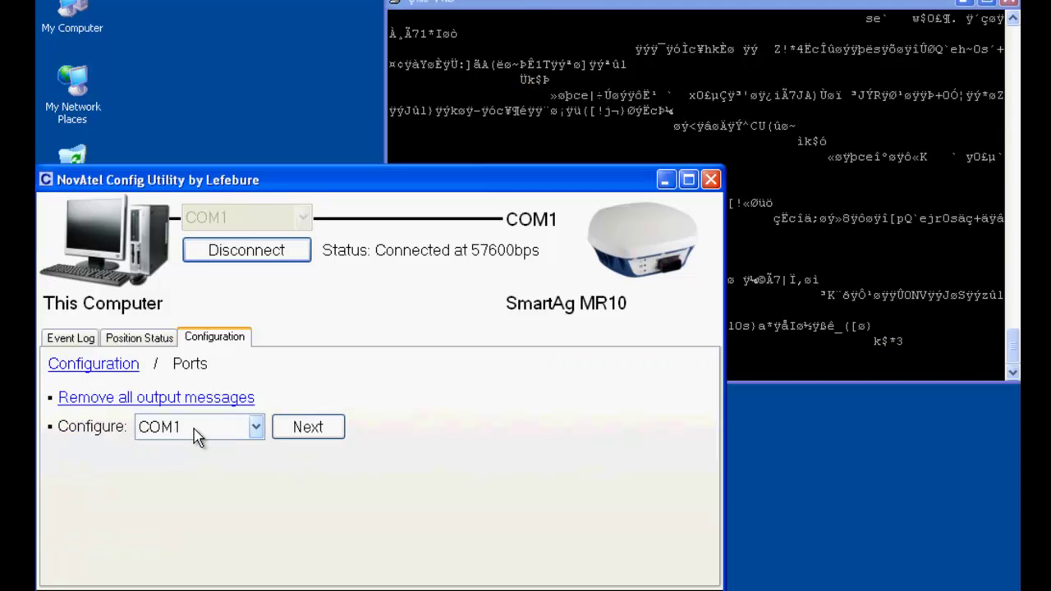
{"action": "left_click", "coordinate": [195, 430]}
{"action": "left_click", "coordinate": [195, 473]}
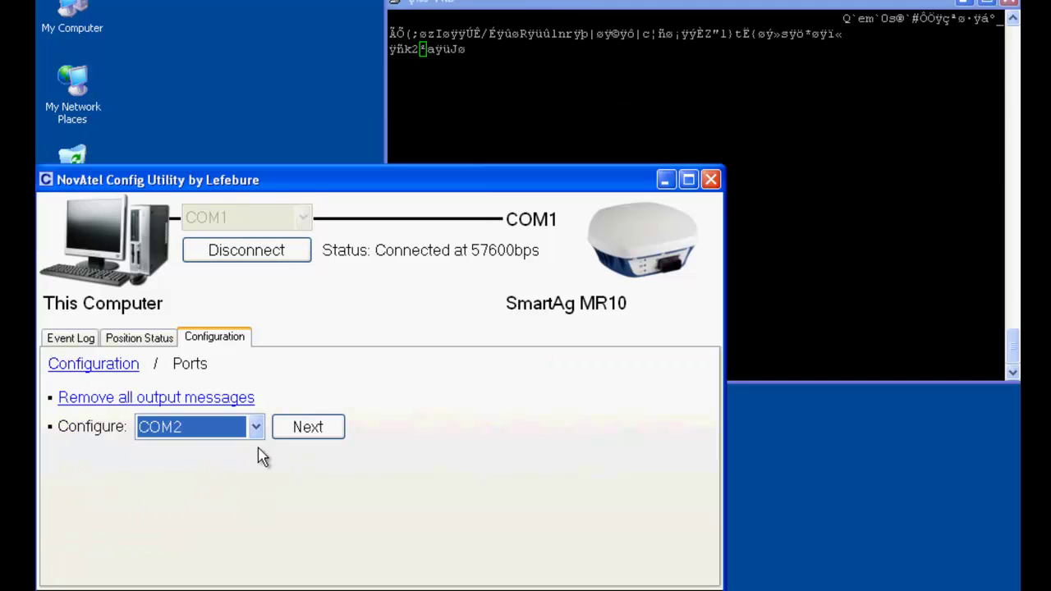
{"action": "left_click", "coordinate": [325, 439]}
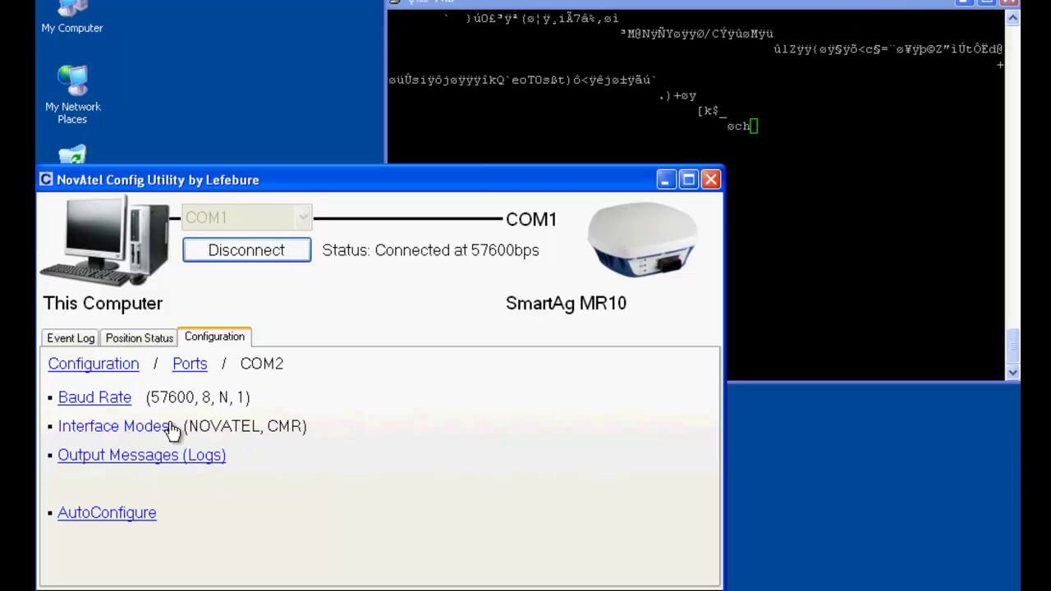
{"action": "left_click", "coordinate": [157, 456]}
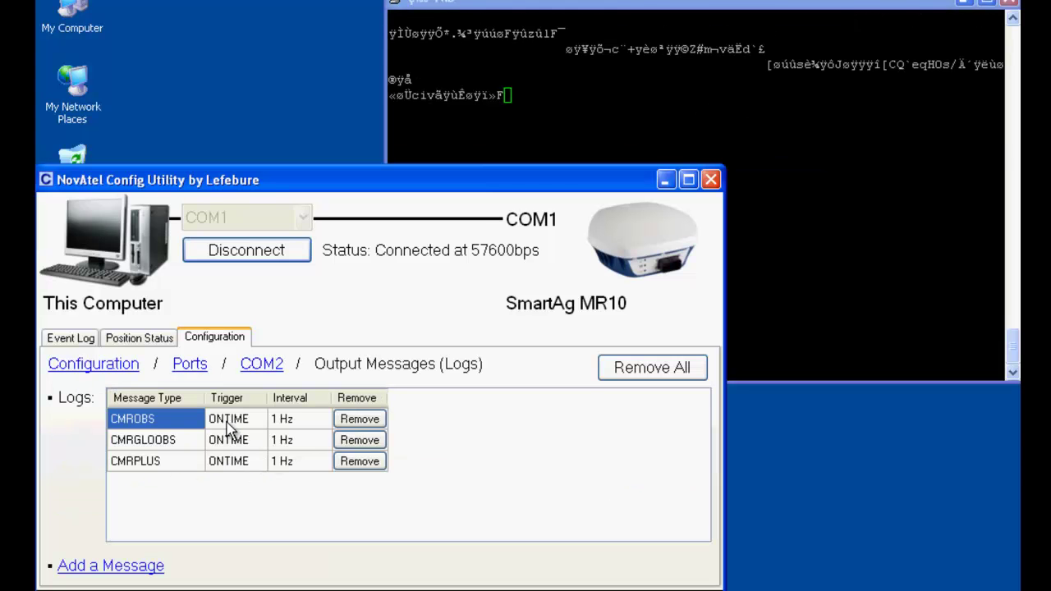